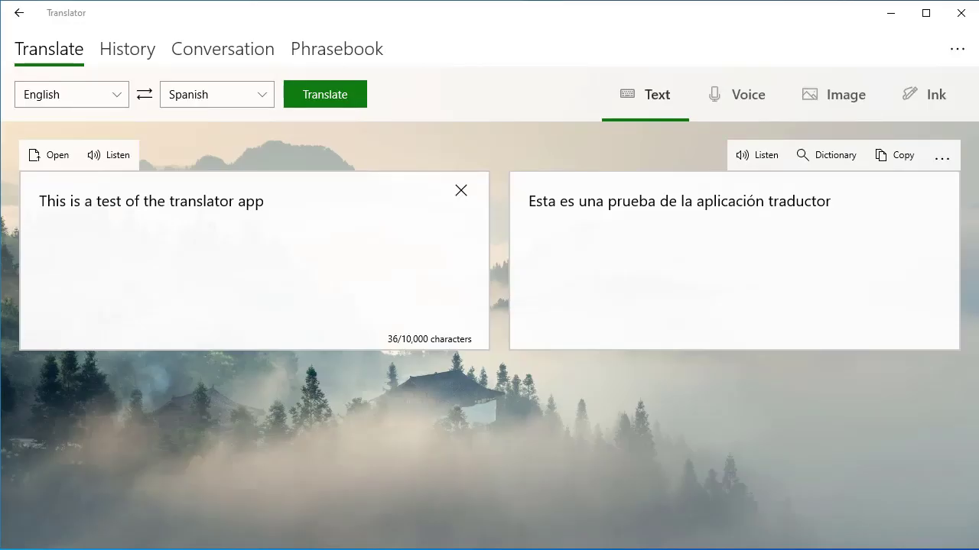
# - Listen to the spoken English text and to its Spanish translation
pyautogui.click(118, 163)
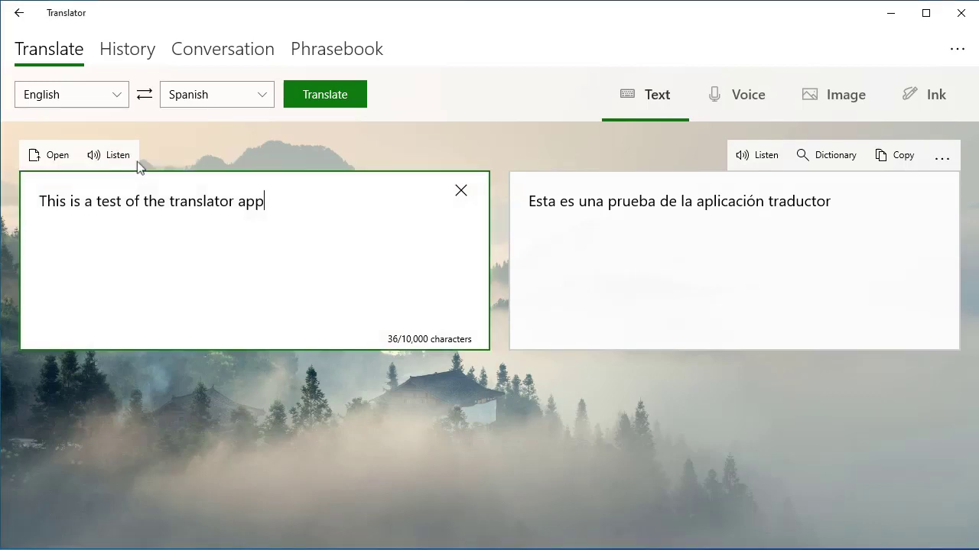
pyautogui.click(750, 155)
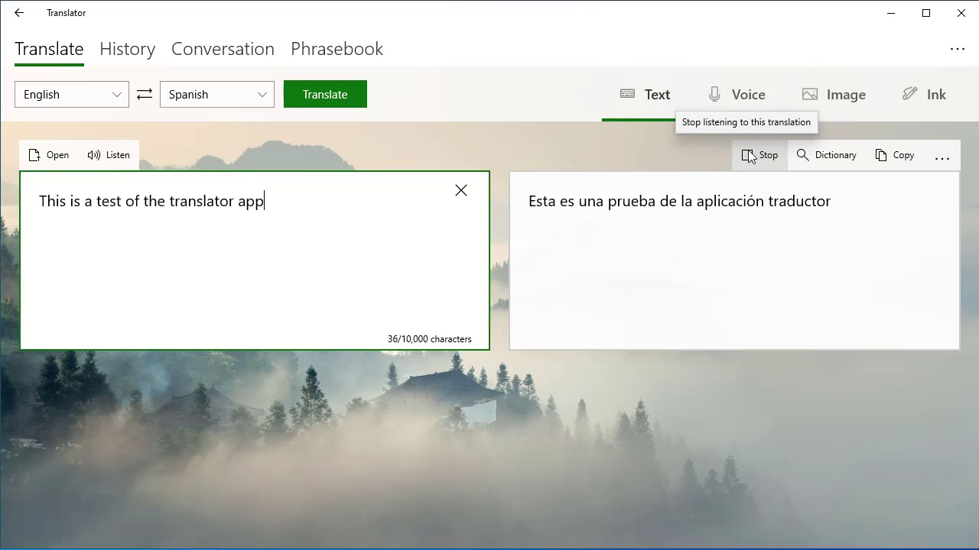
pyautogui.click(749, 156)
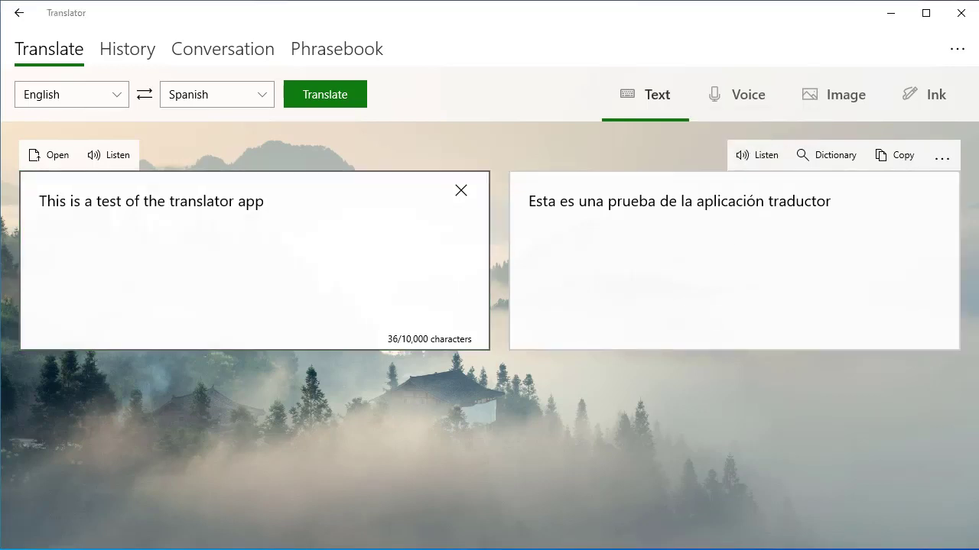
# - Start a new translated conversation and view the page for sharing its conversation code
pyautogui.click(212, 54)
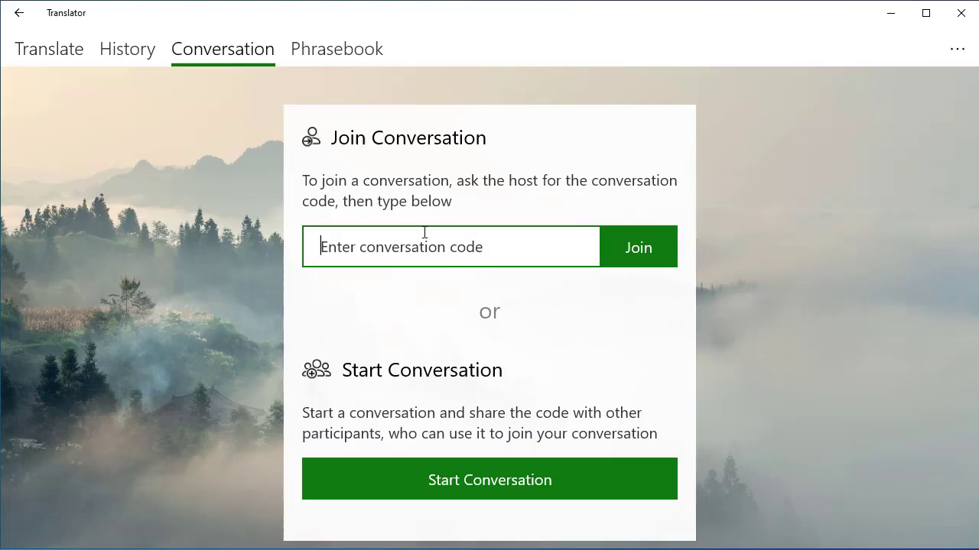
pyautogui.click(486, 489)
pyautogui.click(535, 426)
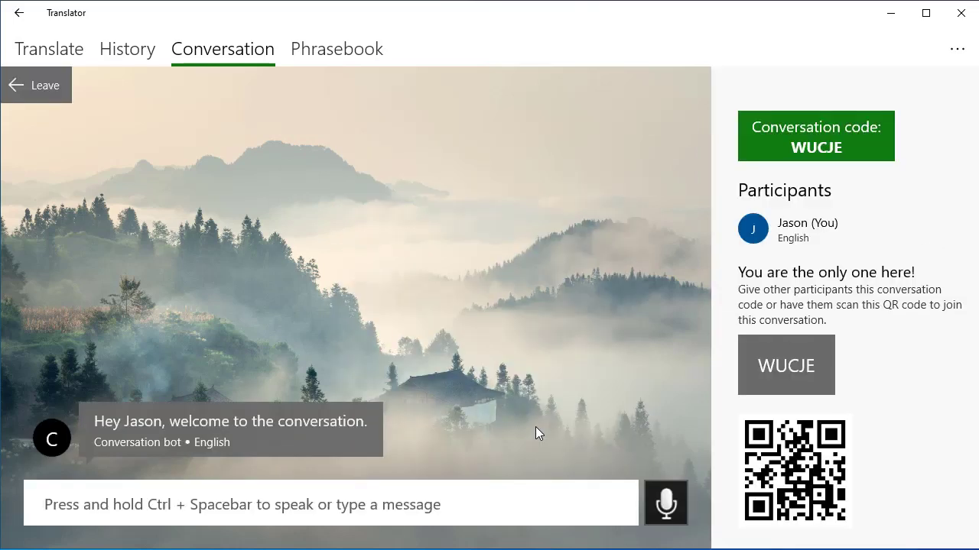
pyautogui.click(837, 148)
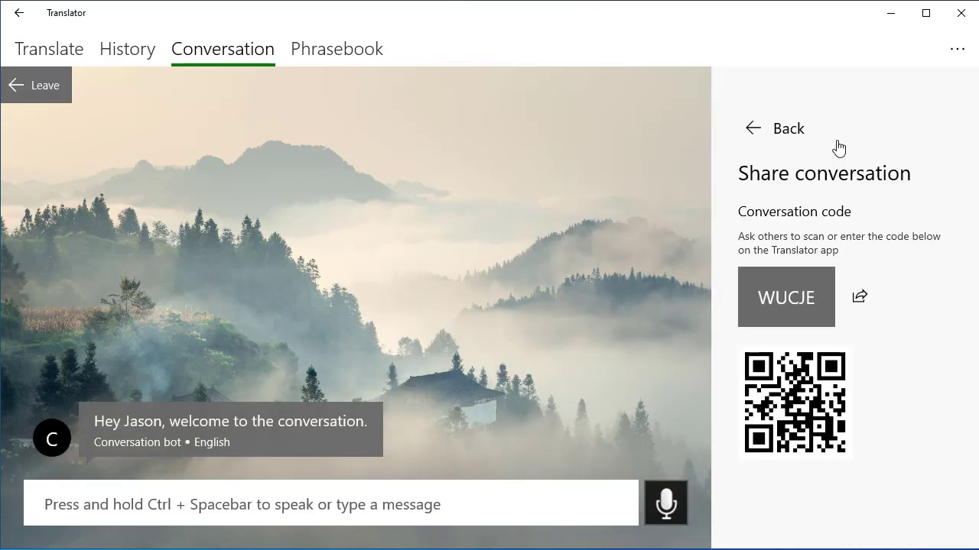
pyautogui.click(777, 136)
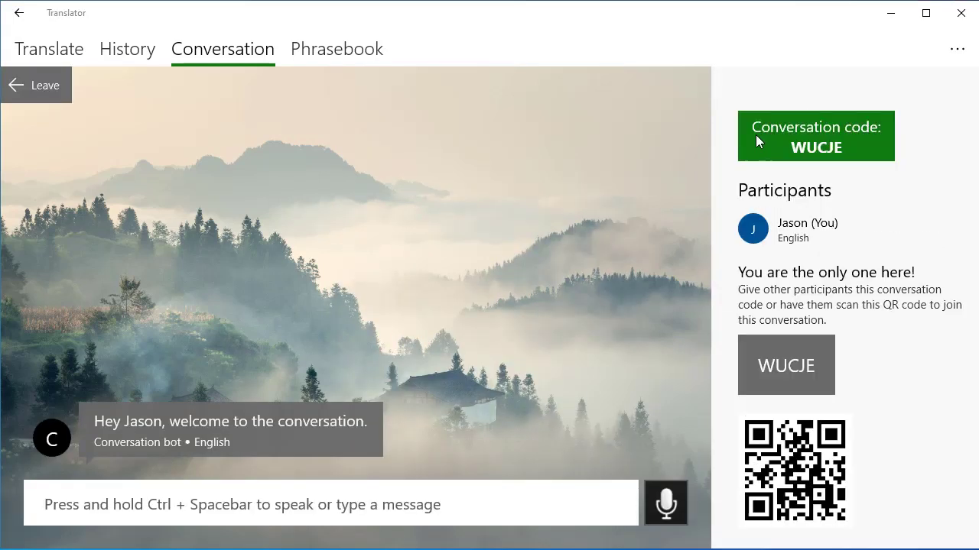
# - Browse the Essentials greetings in the Phrasebook, viewing "Goodbye" and "Excuse me" in Spanish, and look through the target languages
pyautogui.click(333, 59)
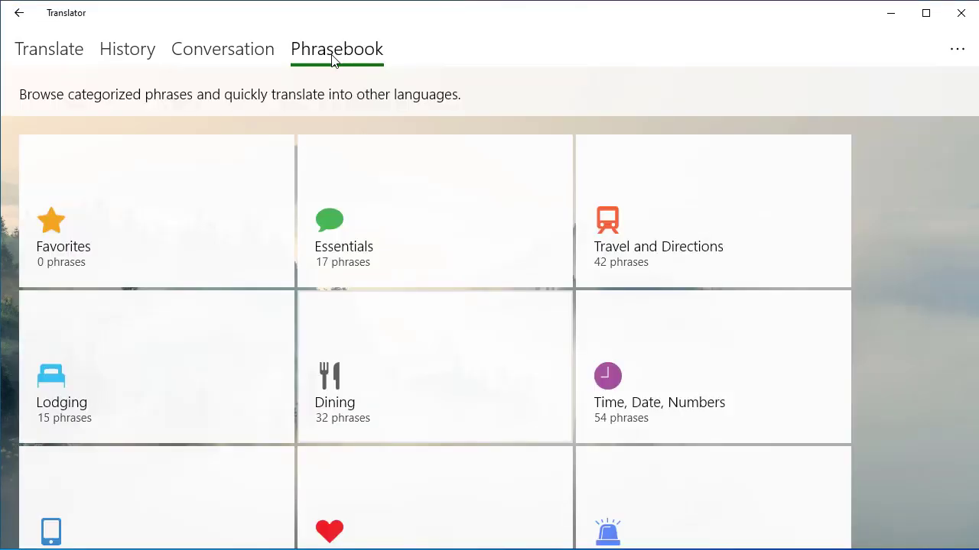
pyautogui.click(371, 230)
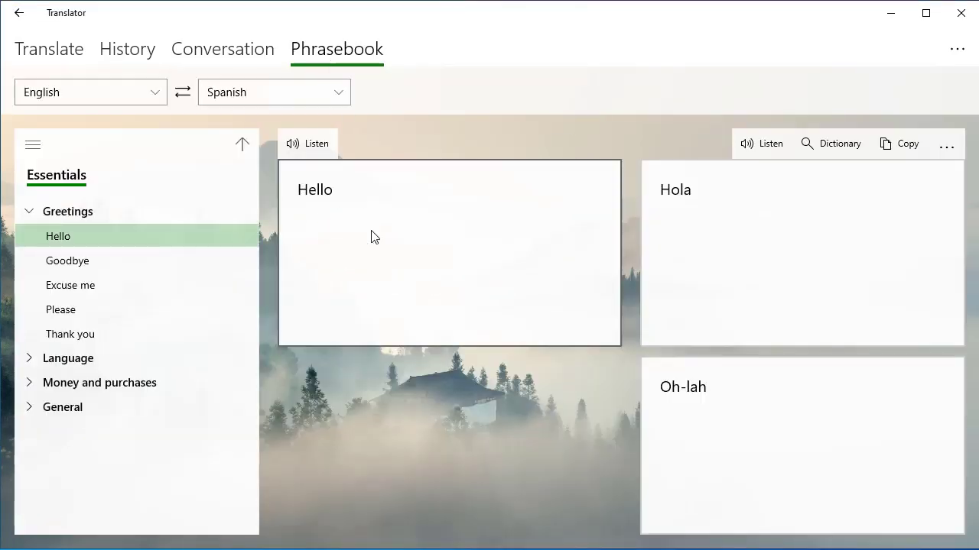
pyautogui.click(77, 261)
pyautogui.click(78, 285)
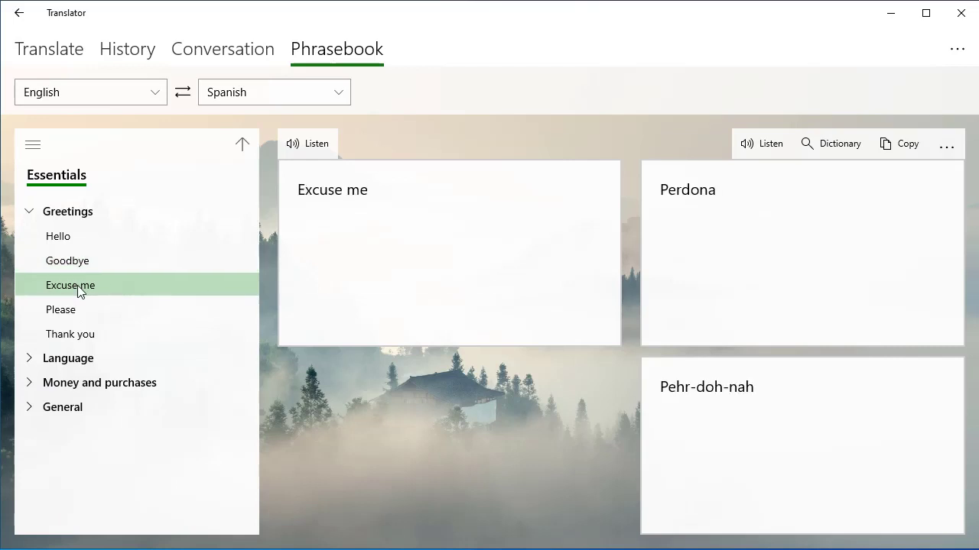
pyautogui.click(323, 99)
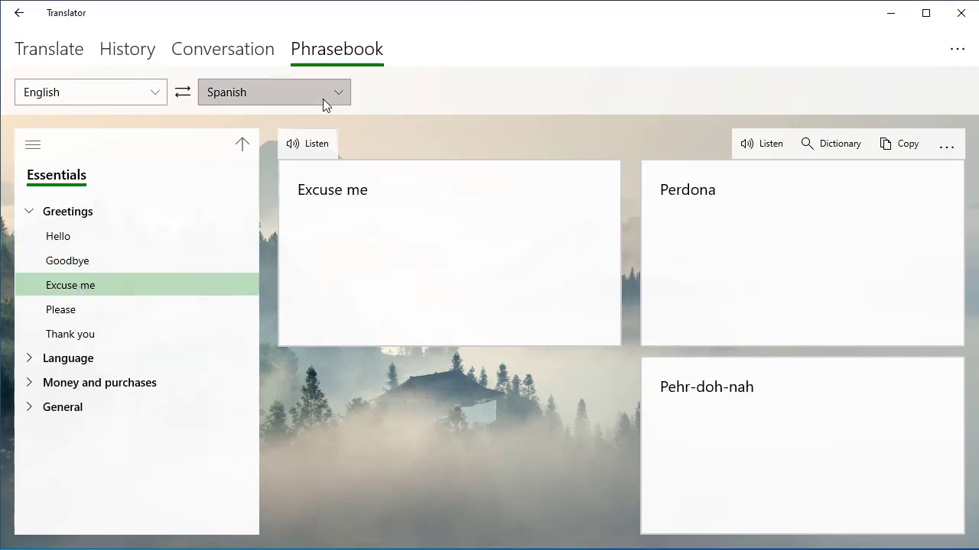
pyautogui.scroll(5, 322, 98)
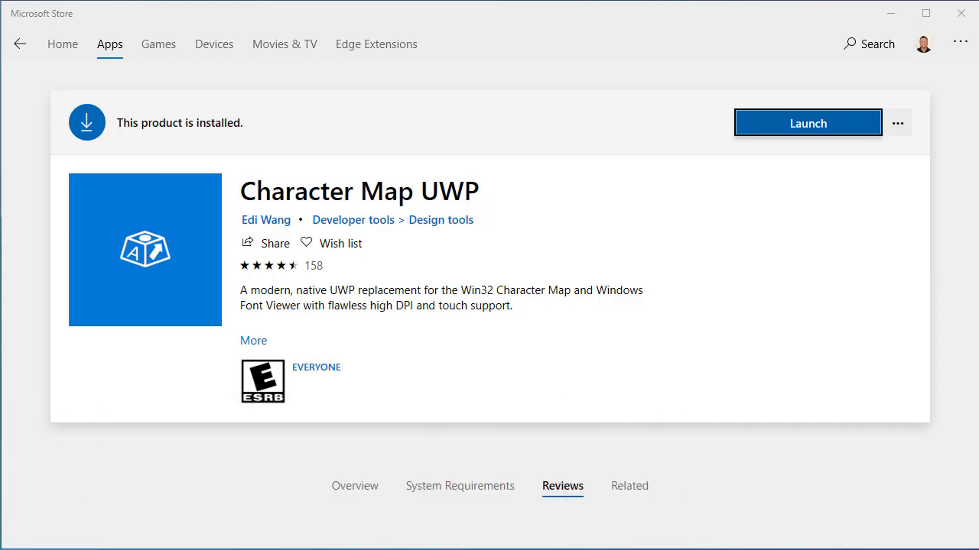
# - Launch Character Map UWP, copy the selected Webdings character U+23, and display the fill choices for saving it as PNG
pyautogui.click(848, 133)
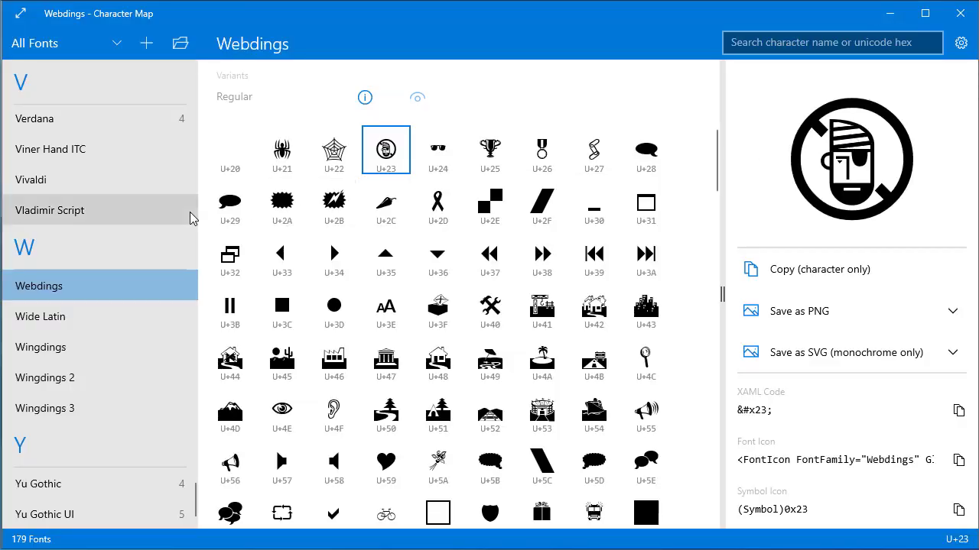
pyautogui.click(794, 273)
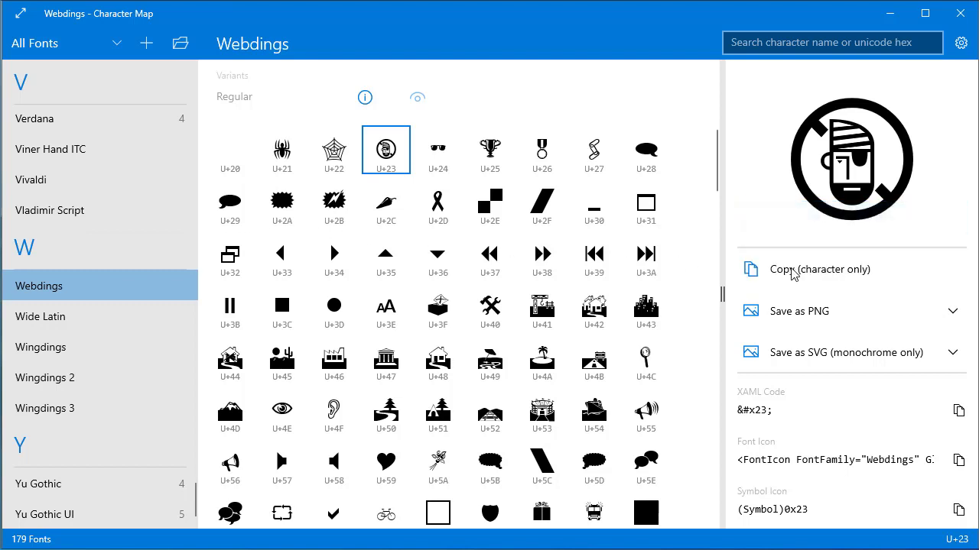
pyautogui.click(799, 314)
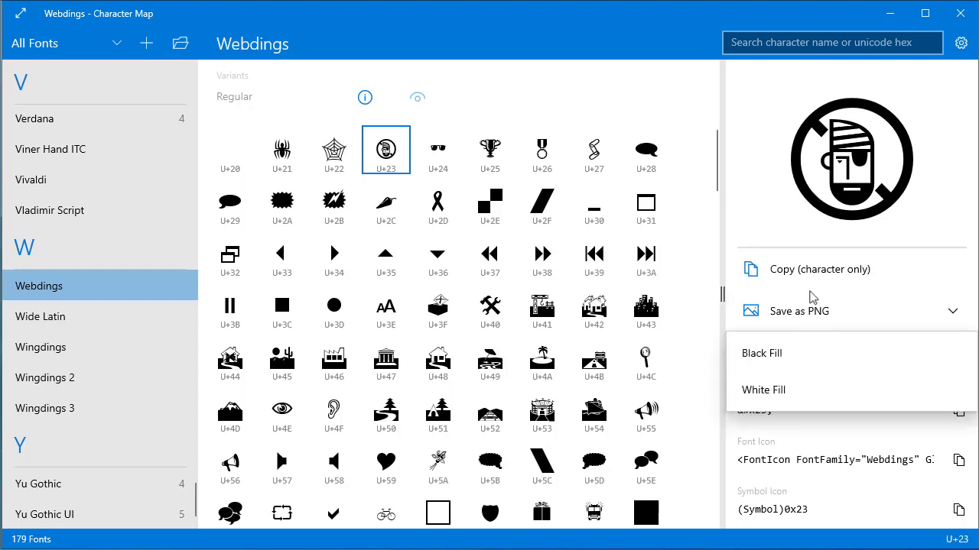
# - Lower the PNG resolution below 1024 pixels and increase the character grid size in the Character Map settings
pyautogui.click(962, 49)
pyautogui.click(962, 48)
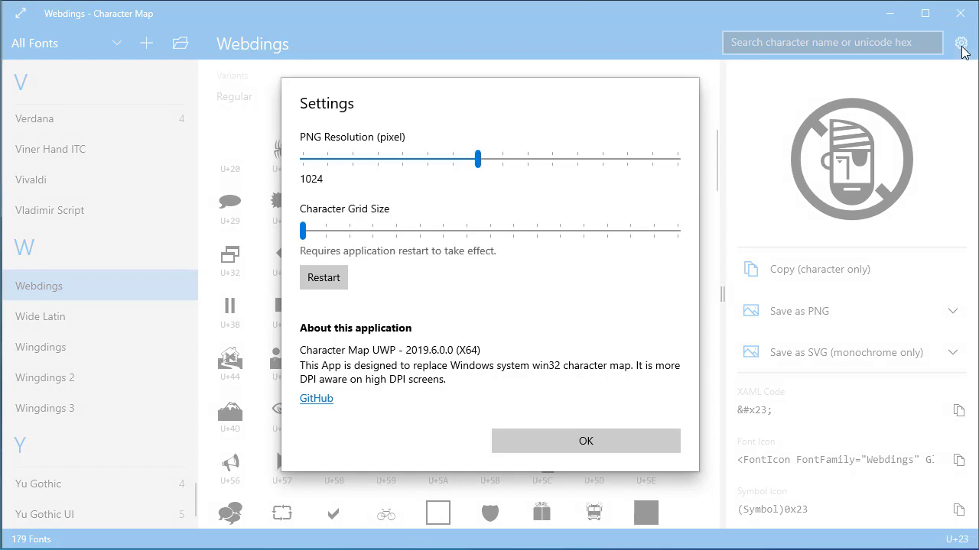
pyautogui.moveTo(478, 161); pyautogui.dragTo(452, 173)
pyautogui.press('Tab')
pyautogui.press('Right')
pyautogui.press('Right')
pyautogui.press('Right')
pyautogui.press('Right')
pyautogui.press('Right')
pyautogui.press('Right')
pyautogui.press('Right')
pyautogui.press('Right')
pyautogui.press('Right')
pyautogui.press('Right')
pyautogui.press('Right')
pyautogui.press('Right')
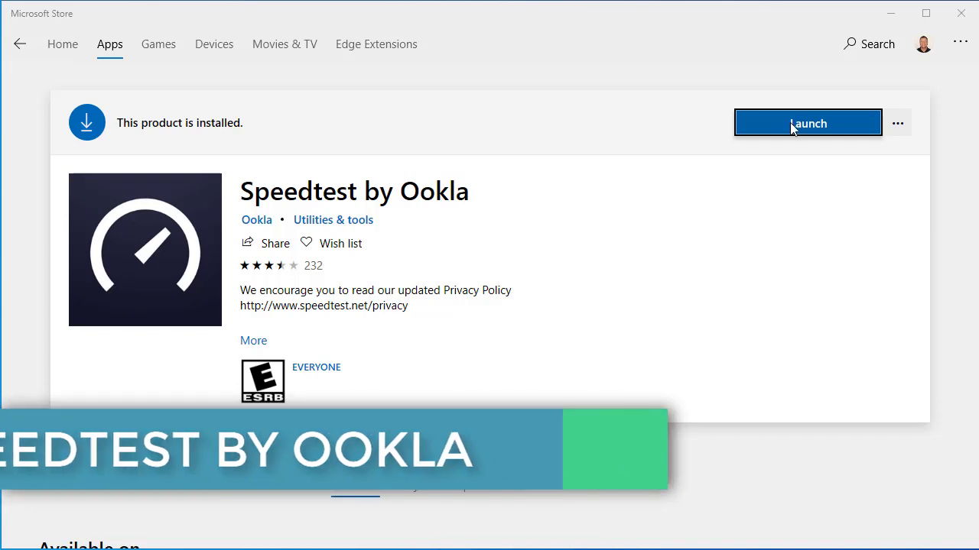
# - Launch Speedtest by Ookla, run an internet speed test, and try to share the result
pyautogui.click(792, 125)
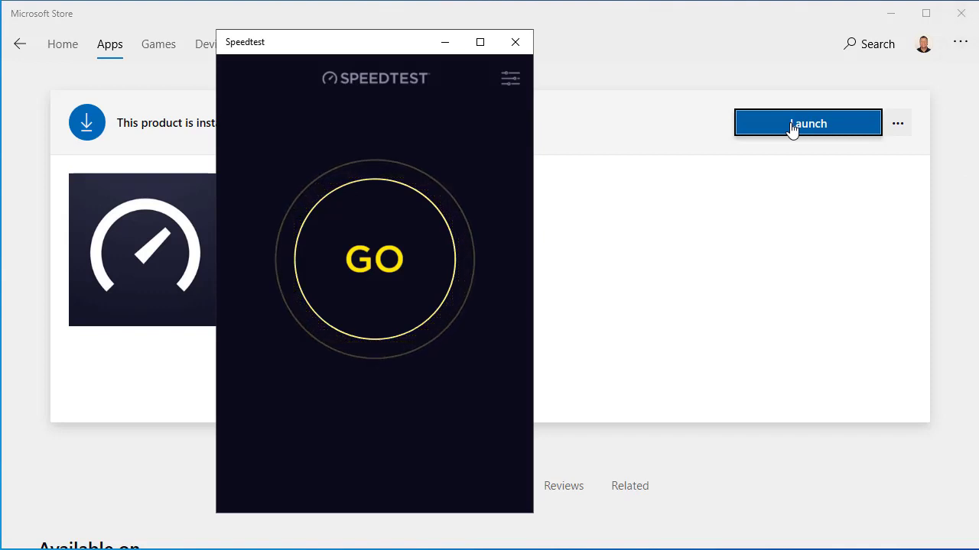
pyautogui.click(397, 241)
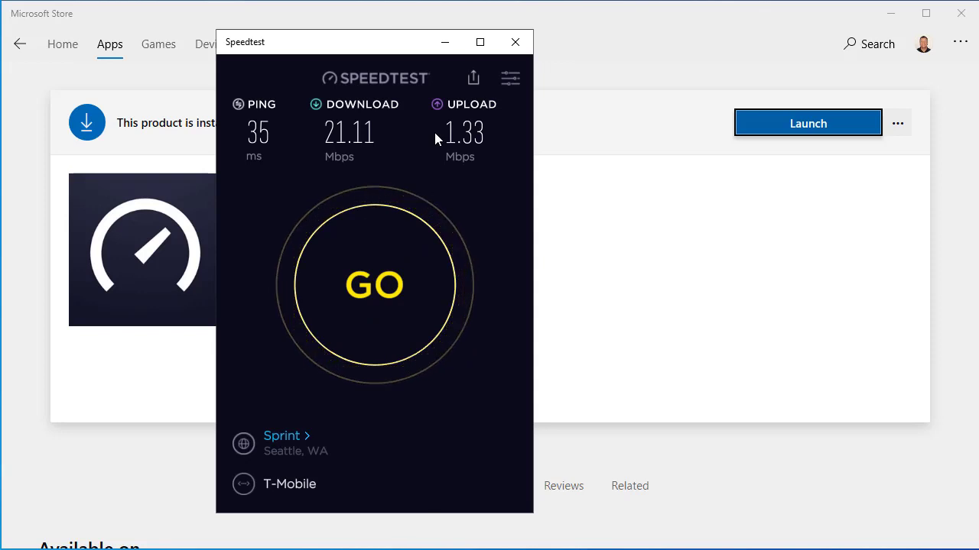
pyautogui.click(474, 80)
pyautogui.click(474, 50)
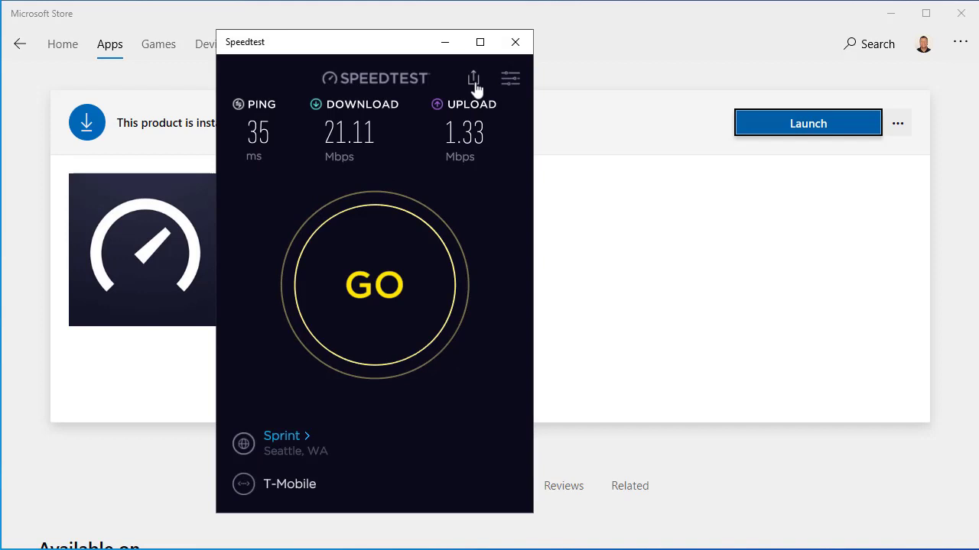
# - Review the speed test history and the details of the most recent result, and return to the start page
pyautogui.click(510, 84)
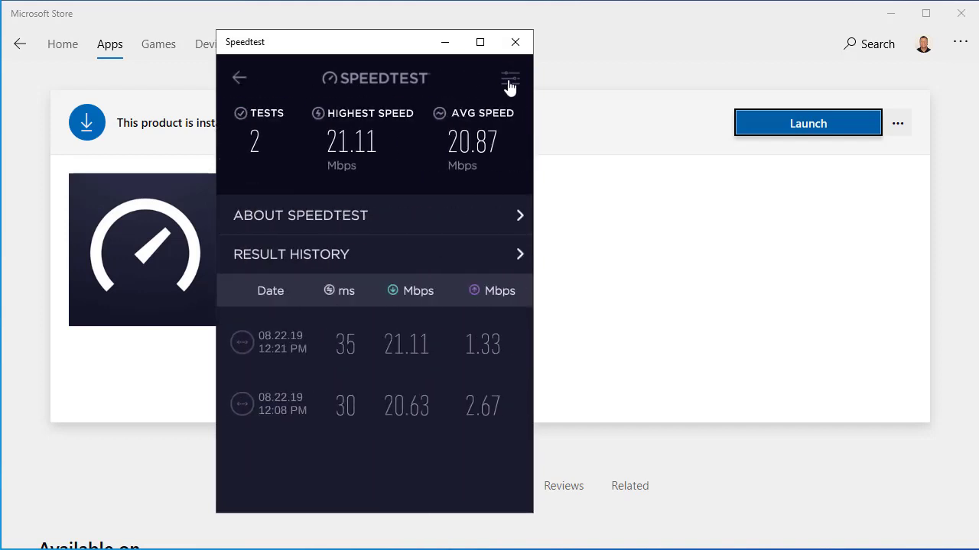
pyautogui.click(267, 344)
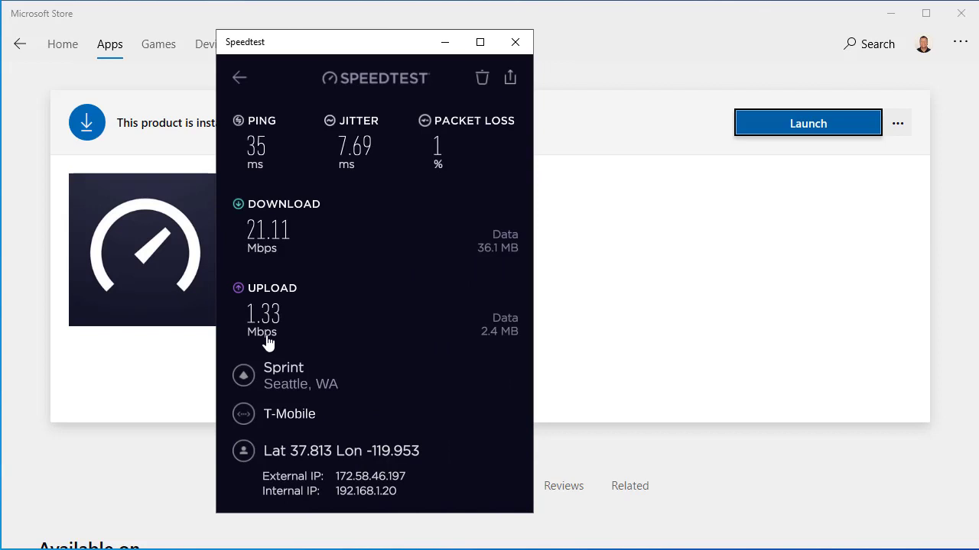
pyautogui.click(239, 79)
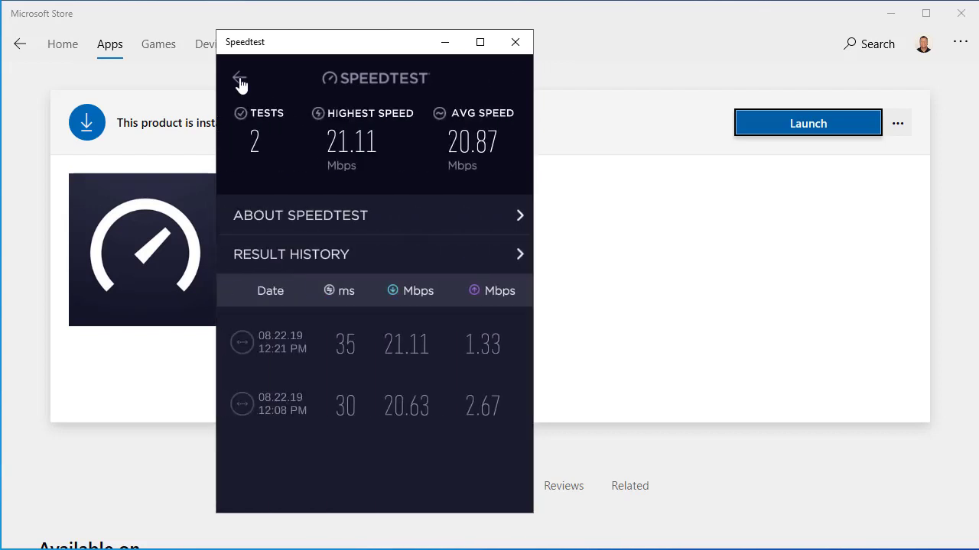
pyautogui.click(240, 77)
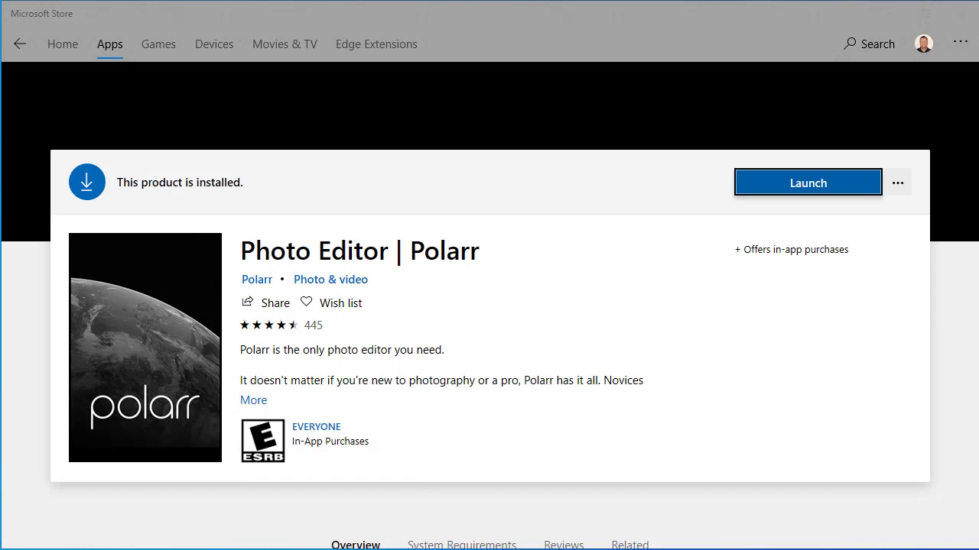
# - Launch Polarr Photo Editor and open the Effects tools for the sample photo
pyautogui.click(815, 187)
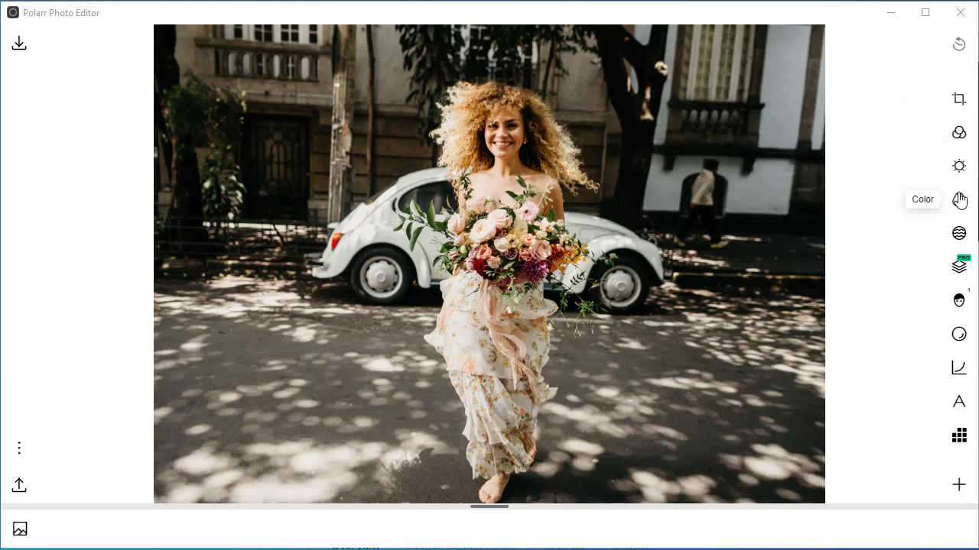
pyautogui.click(959, 234)
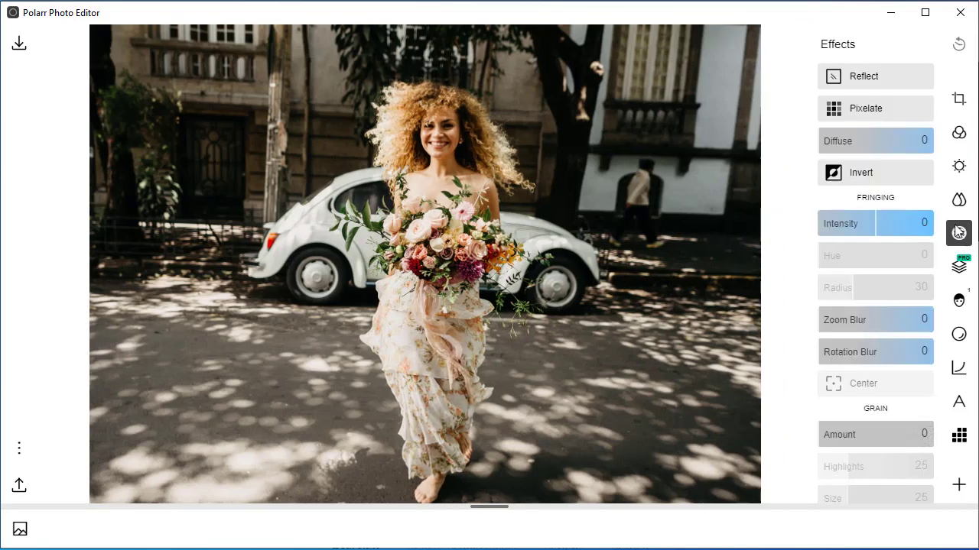
# - Try the Reflect effect with a different mirror layout on the photo, and toggle Invert on and off
pyautogui.click(866, 78)
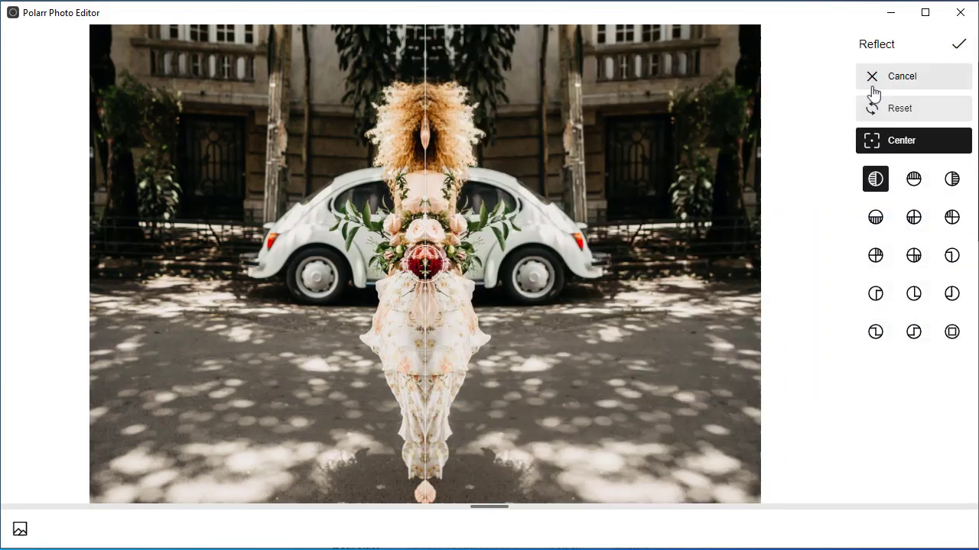
pyautogui.click(920, 219)
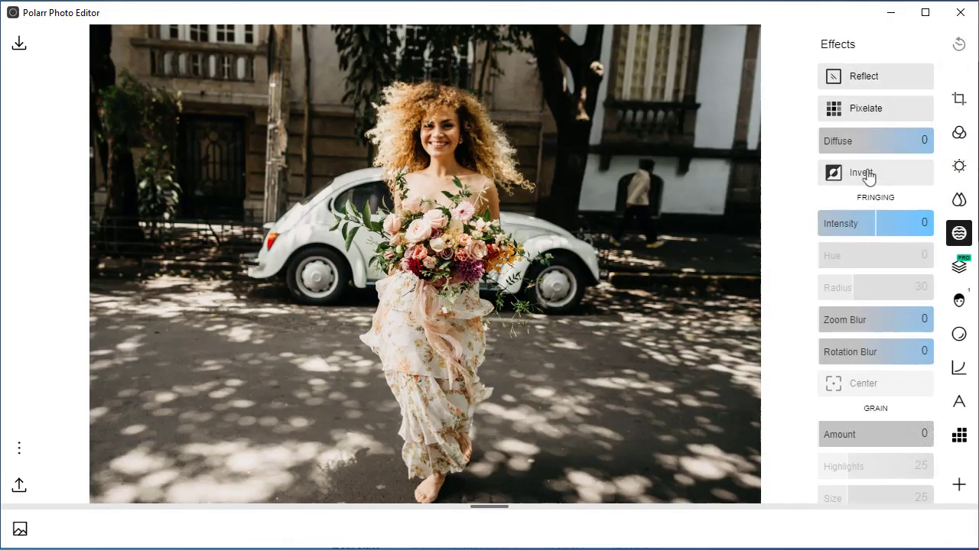
pyautogui.click(865, 178)
pyautogui.click(866, 177)
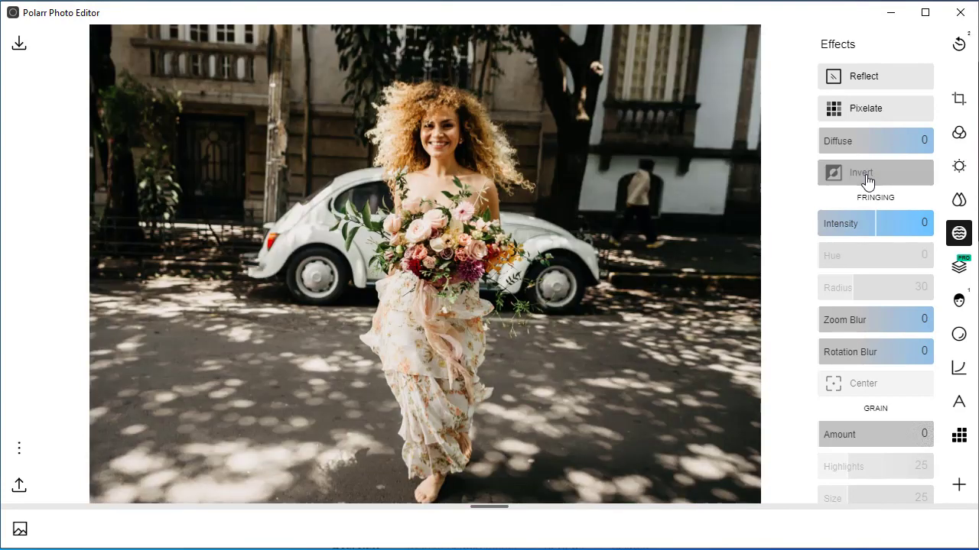
# - Try a Zoom Blur of 140 on the photo, revert it to the original, and clear the edit history
pyautogui.click(872, 322)
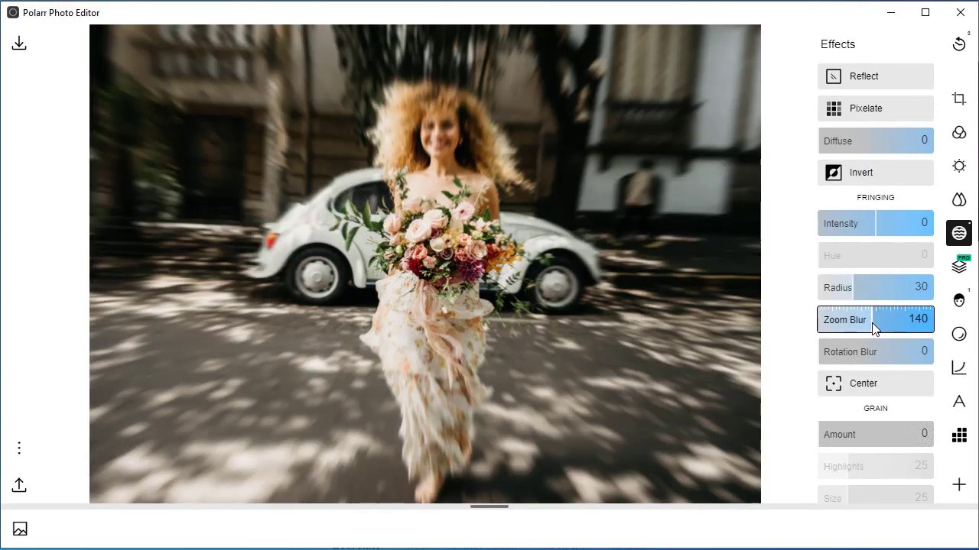
pyautogui.click(959, 46)
pyautogui.click(911, 84)
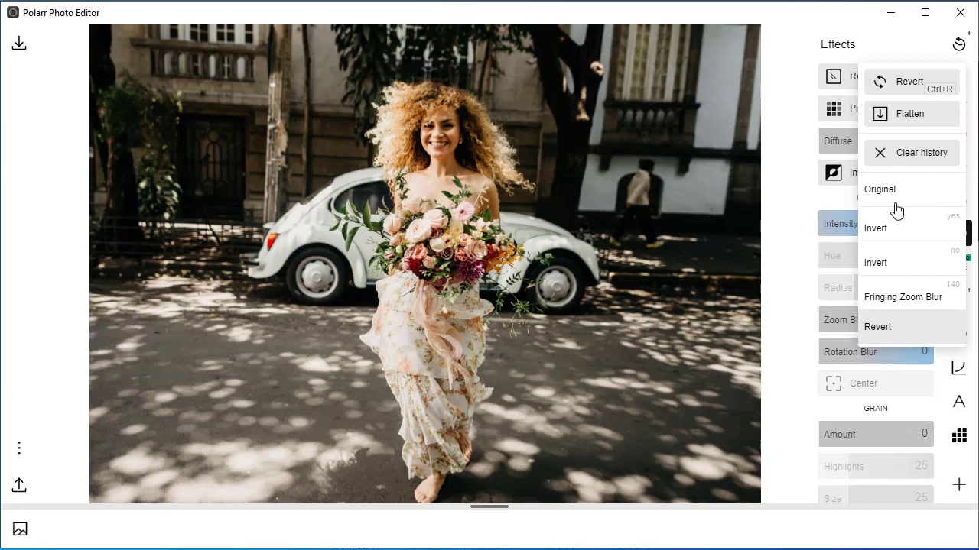
pyautogui.click(900, 156)
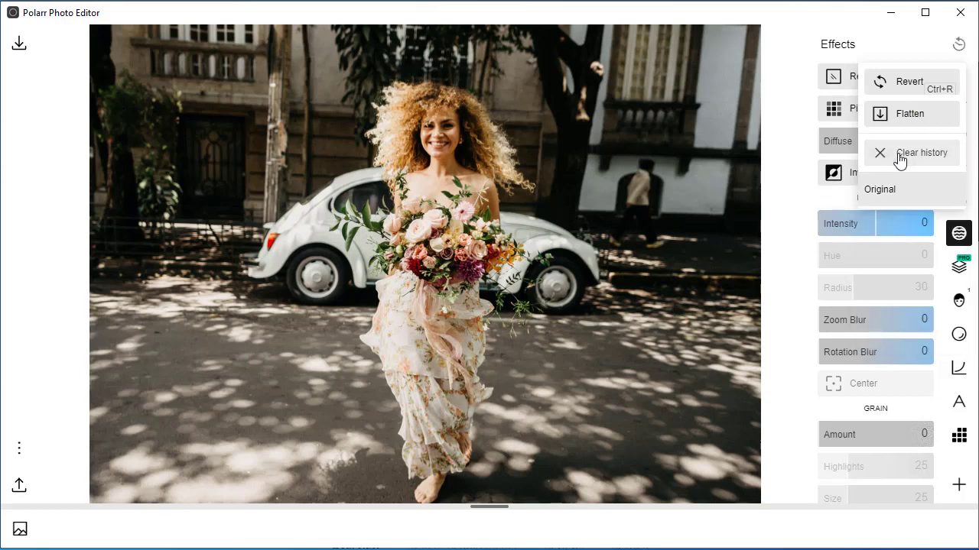
pyautogui.click(958, 233)
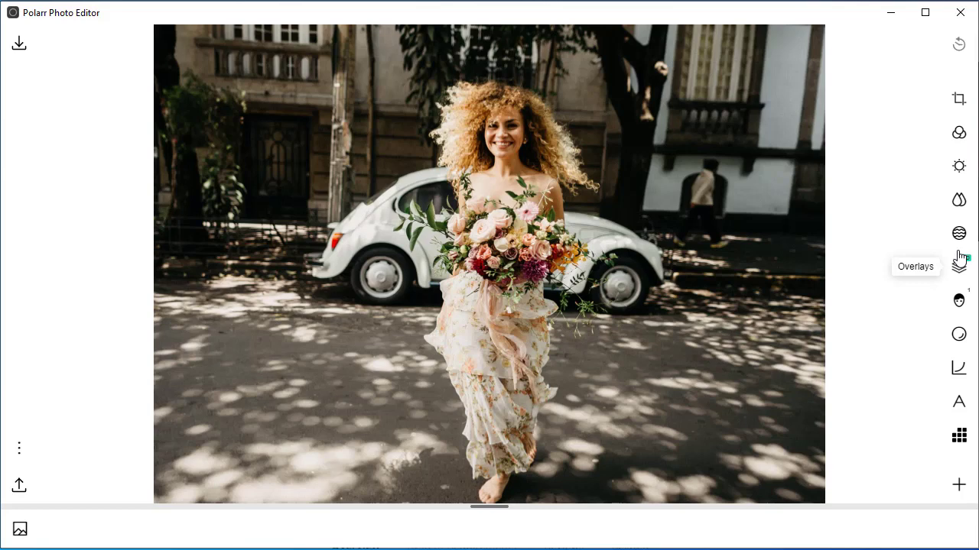
# - Open the Face Tools for the detected face and set Nose Height to -62
pyautogui.click(959, 303)
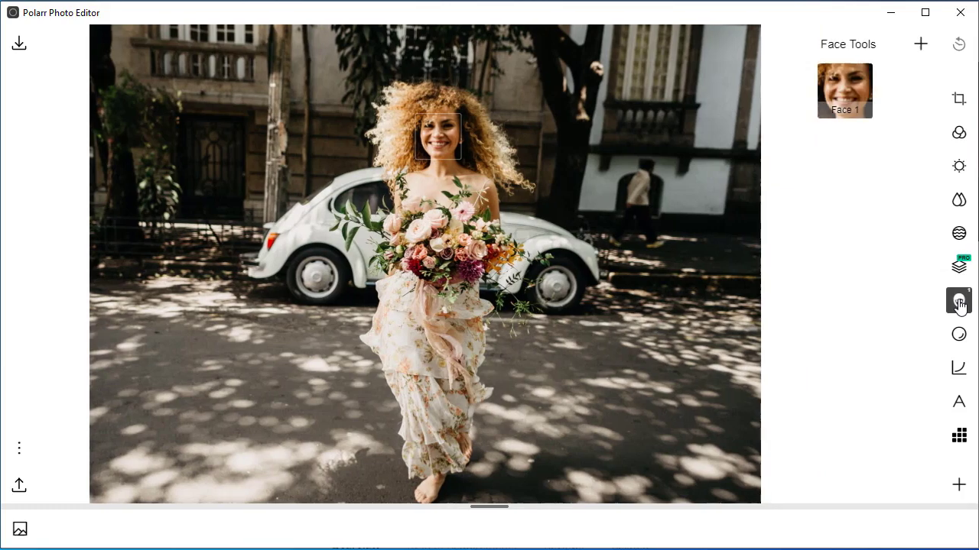
pyautogui.click(846, 82)
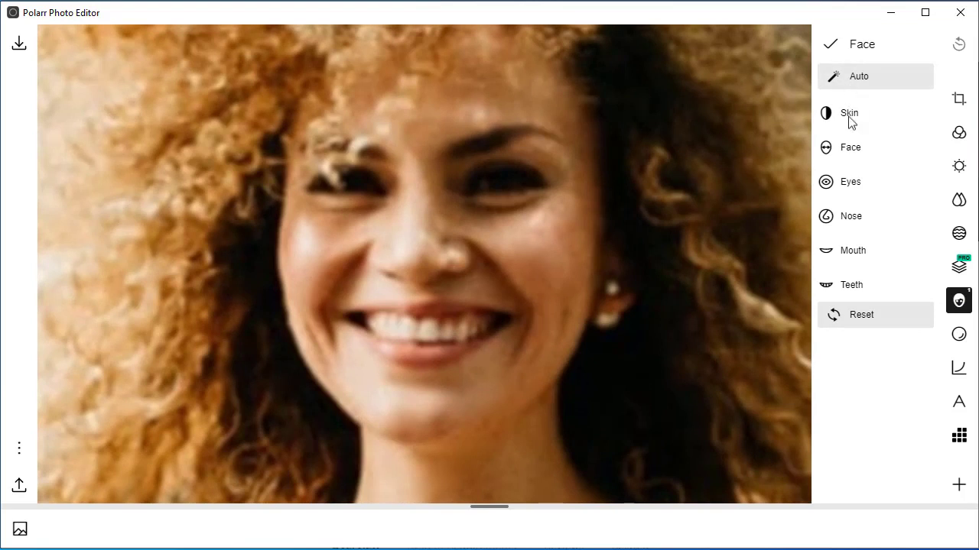
pyautogui.click(854, 219)
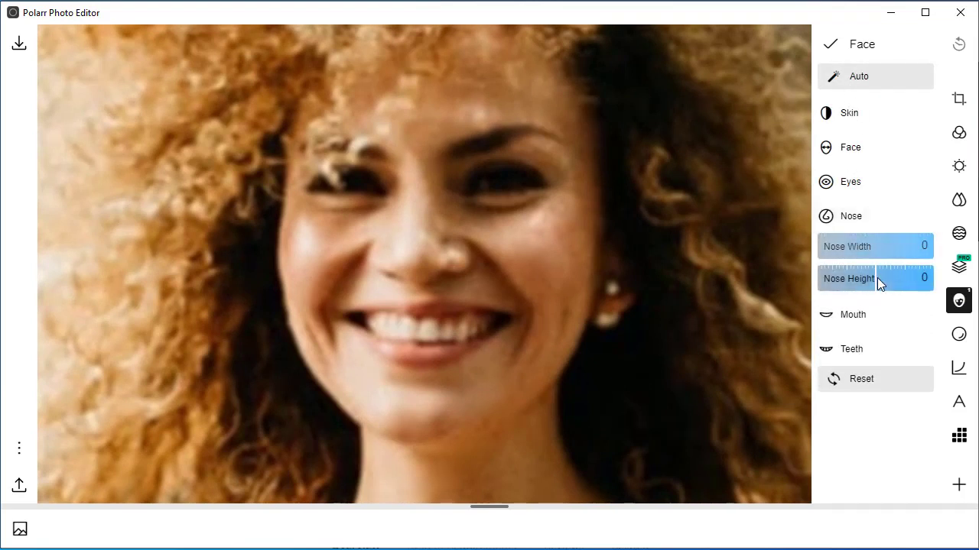
pyautogui.moveTo(877, 278); pyautogui.dragTo(840, 290)
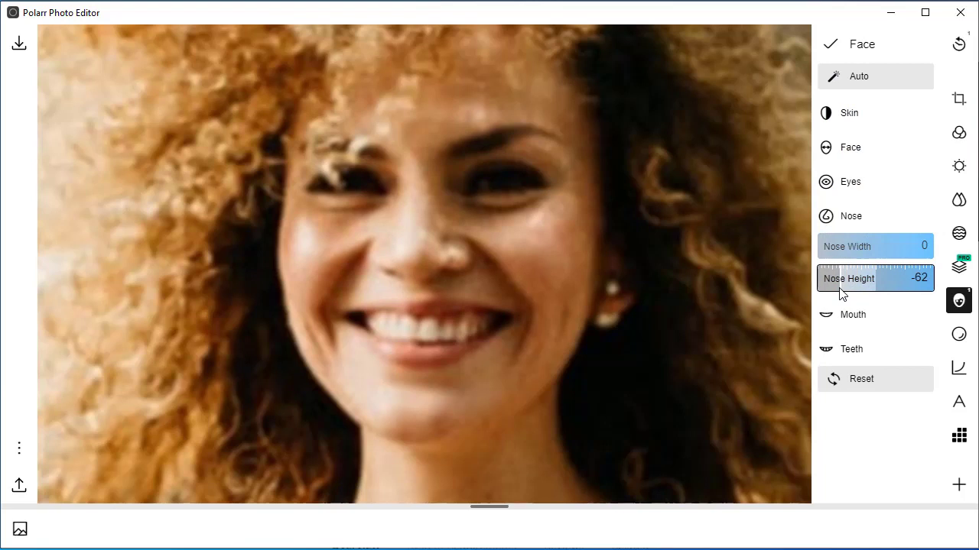
# - Set the mouth's Smile value to 59, then finish with the Face Tools and show the whole photo again
pyautogui.click(854, 317)
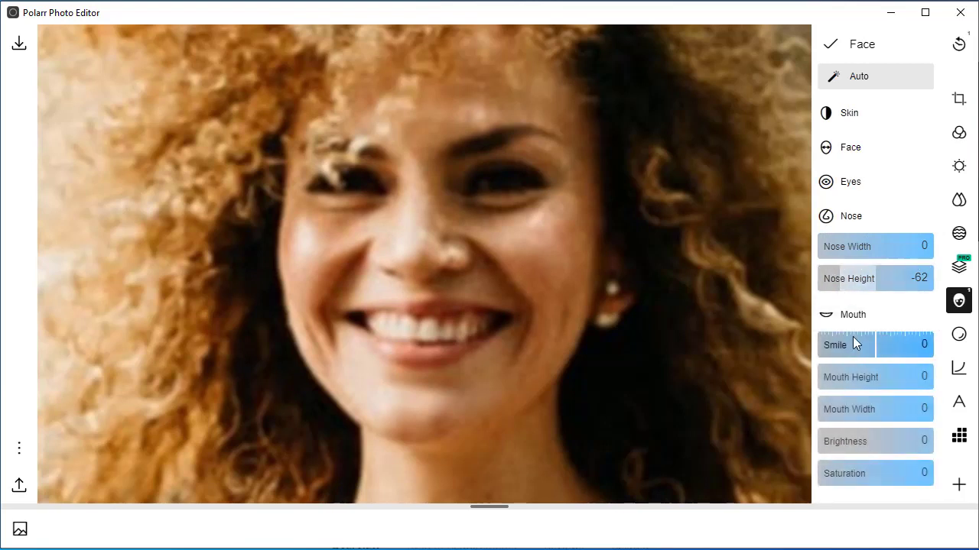
pyautogui.moveTo(854, 342); pyautogui.dragTo(905, 348)
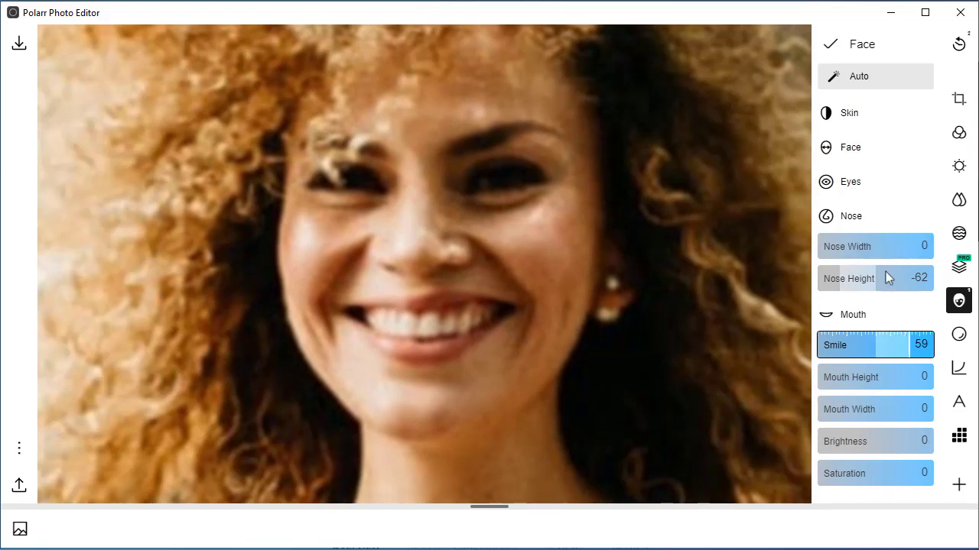
pyautogui.click(830, 45)
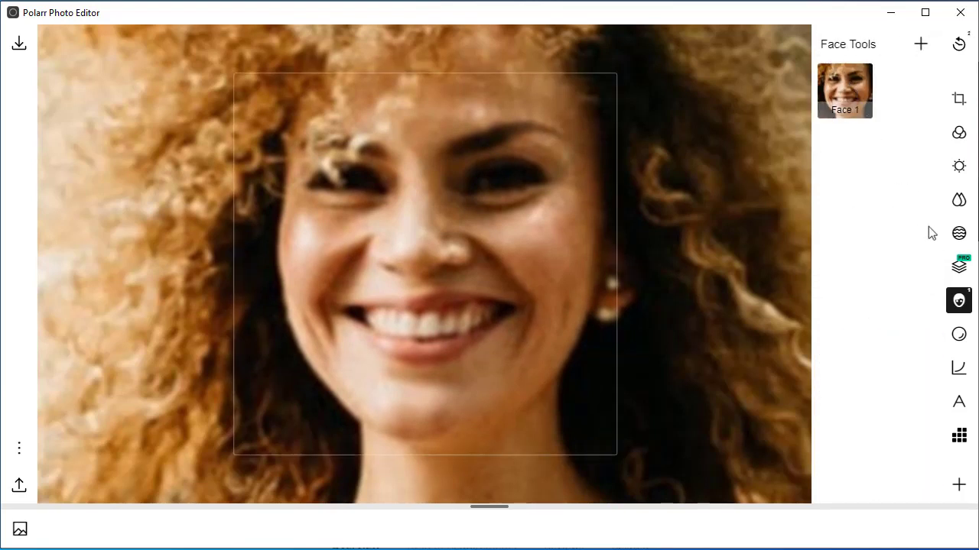
pyautogui.click(962, 301)
pyautogui.scroll(-5, 740, 281)
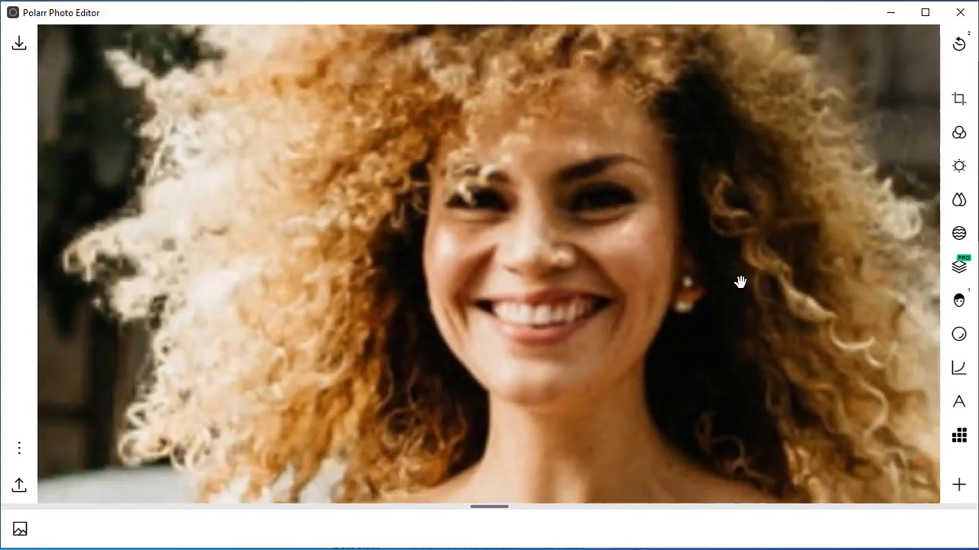
pyautogui.scroll(-4, 740, 282)
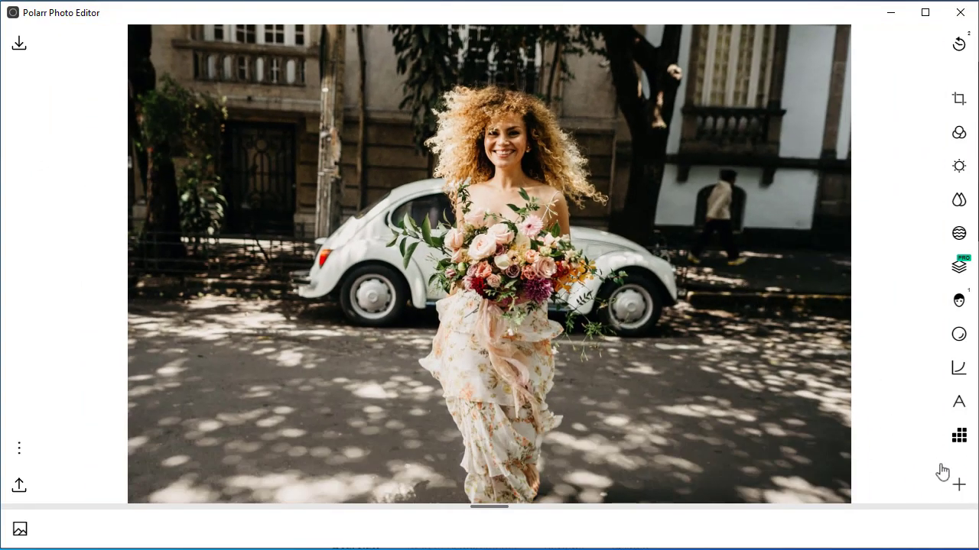
# - Browse the additional editing tools and add Spot Removal to the tool set
pyautogui.click(959, 486)
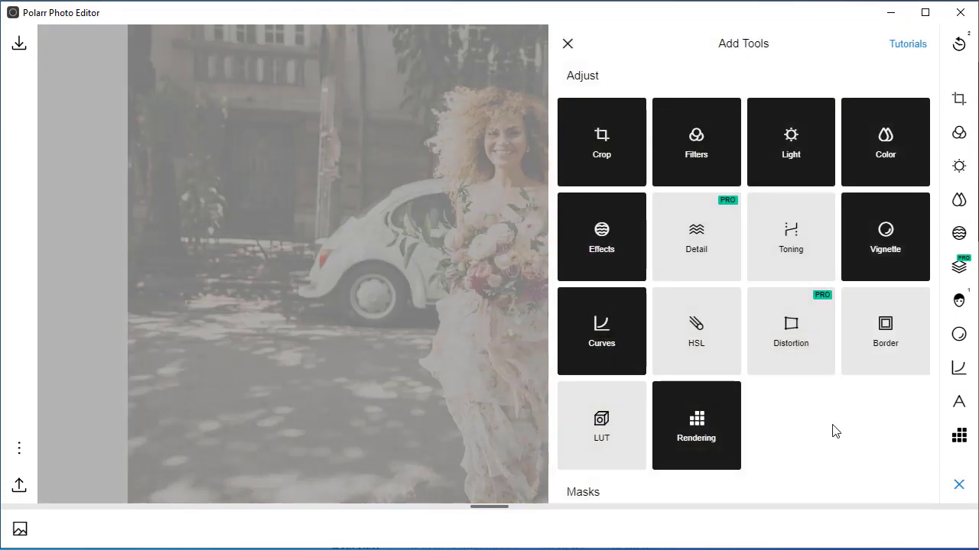
pyautogui.scroll(-1, 835, 432)
pyautogui.scroll(-5, 835, 432)
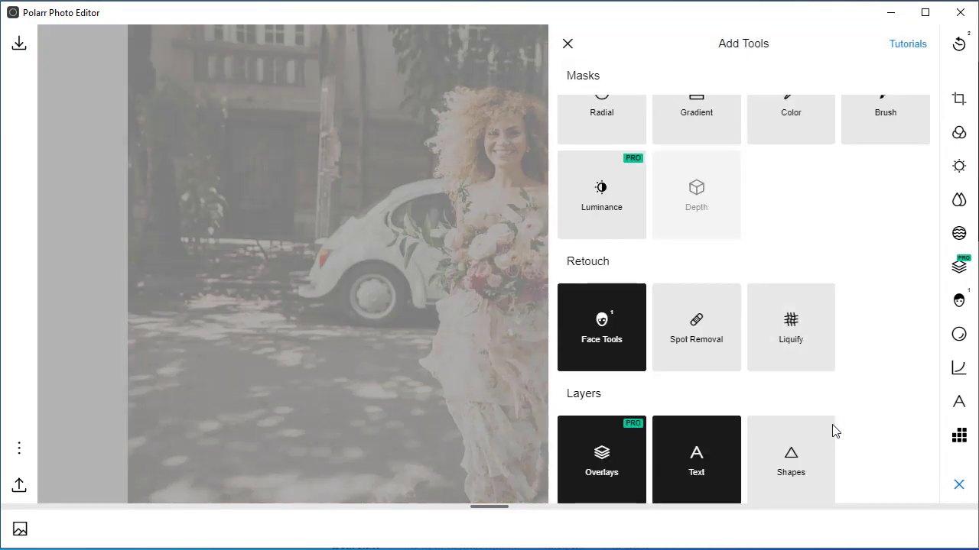
pyautogui.click(714, 339)
pyautogui.scroll(3, 716, 338)
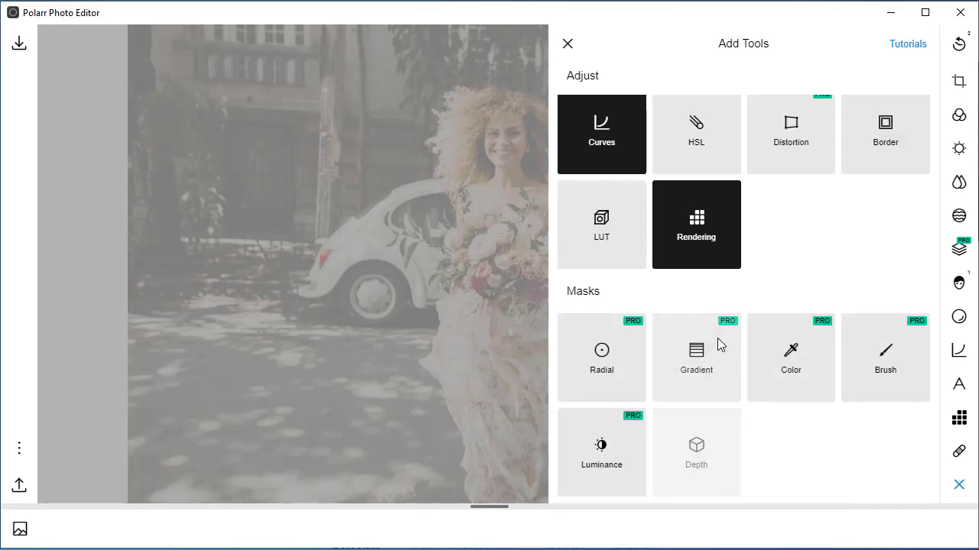
pyautogui.click(567, 43)
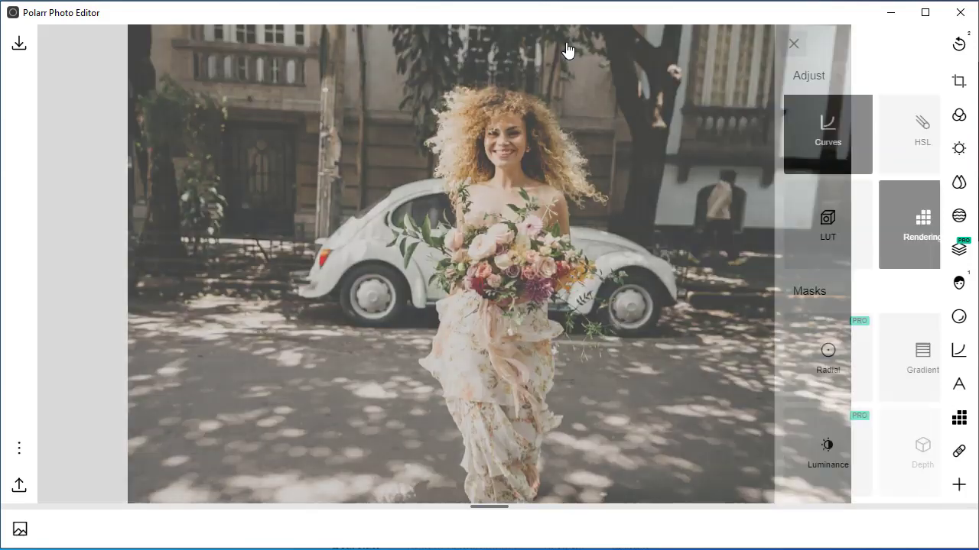
# - Add a text layer reading "Photo Edit" to the photo
pyautogui.click(960, 386)
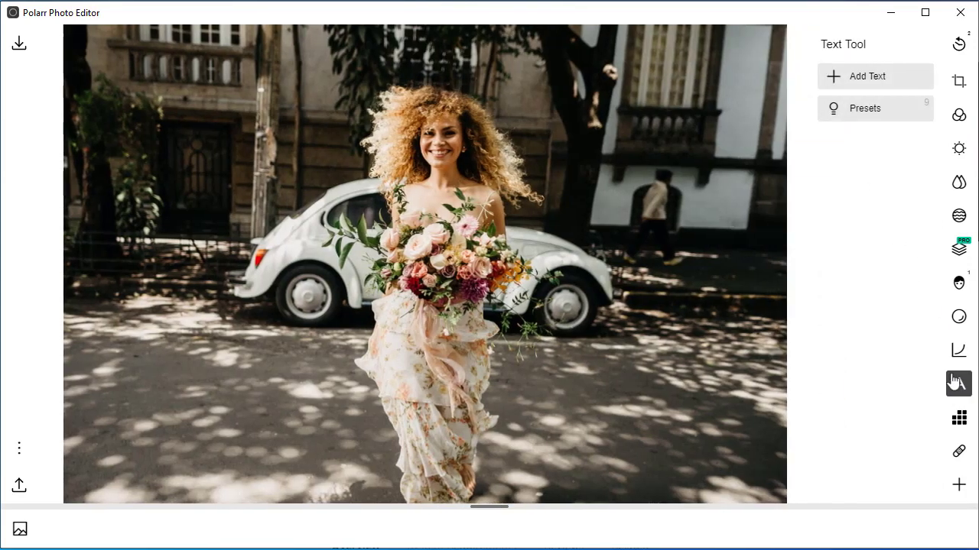
pyautogui.click(851, 84)
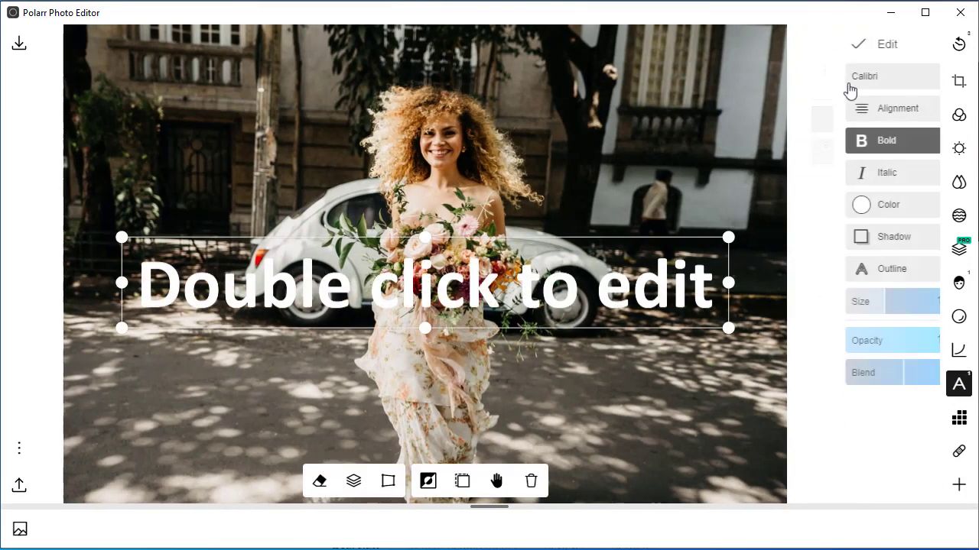
pyautogui.doubleClick(402, 272)
pyautogui.write('Ph')
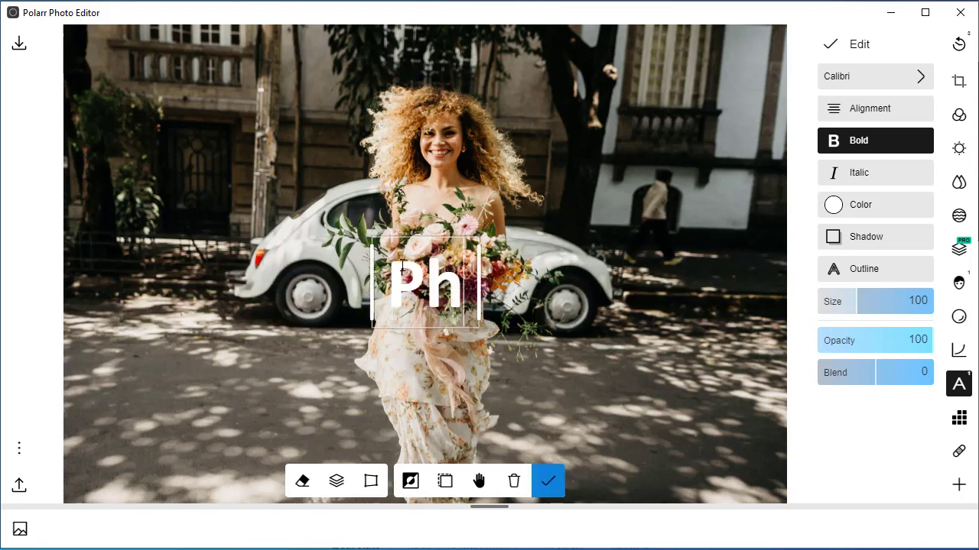
pyautogui.write('oto Edit')
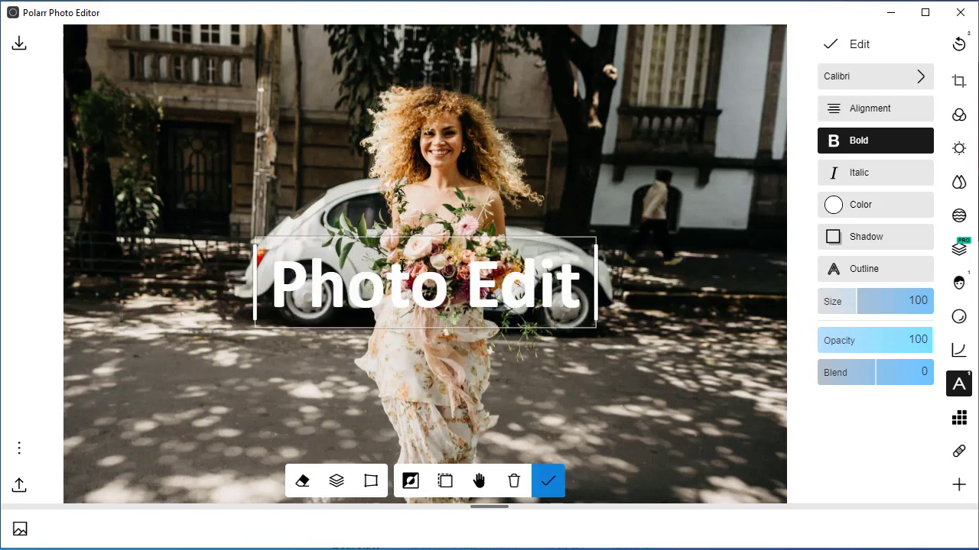
# - Move the "Photo Edit" text to the upper-left area of the photo and narrow it to end beside the woman's hair
pyautogui.click(437, 257)
pyautogui.moveTo(436, 258); pyautogui.dragTo(212, 81)
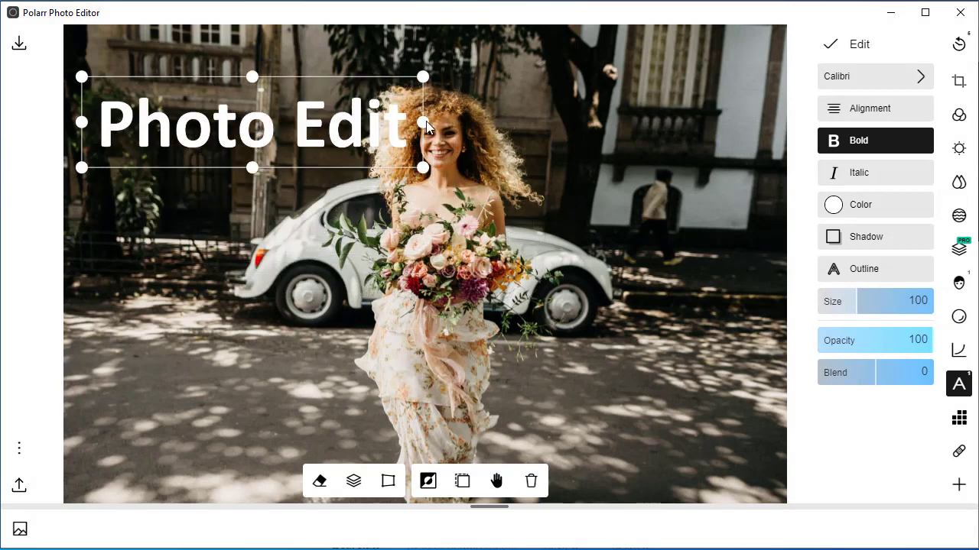
pyautogui.moveTo(424, 121); pyautogui.dragTo(415, 131)
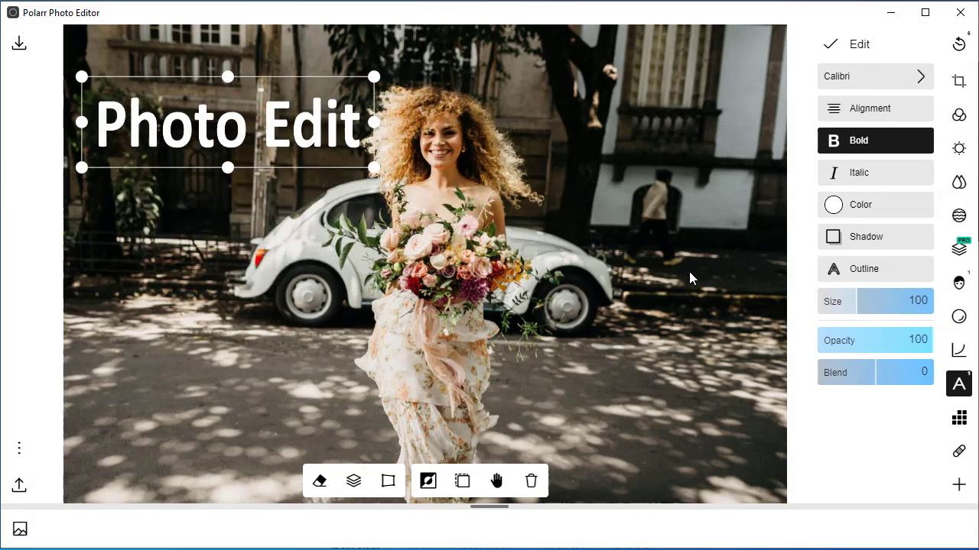
pyautogui.click(831, 47)
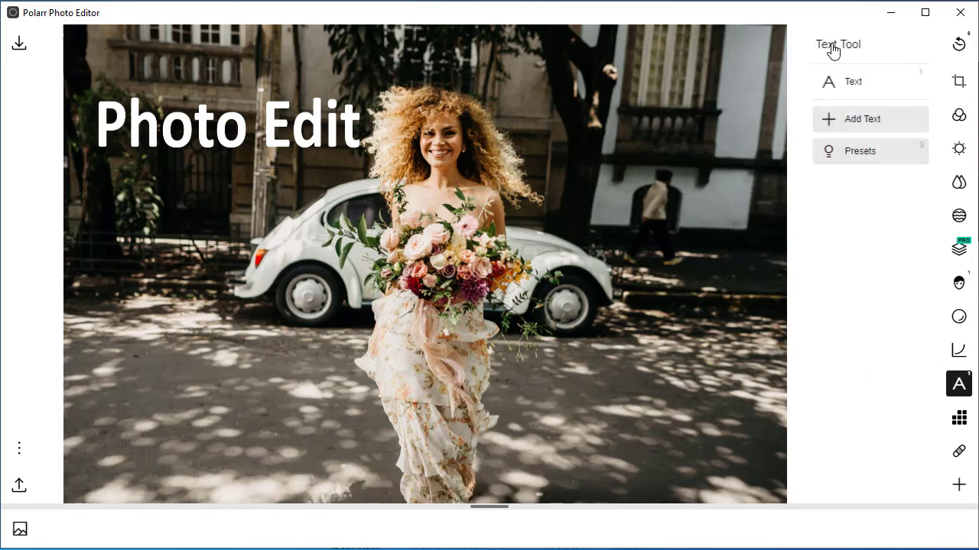
# - Add the circular POLARR text preset to the photo
pyautogui.click(876, 152)
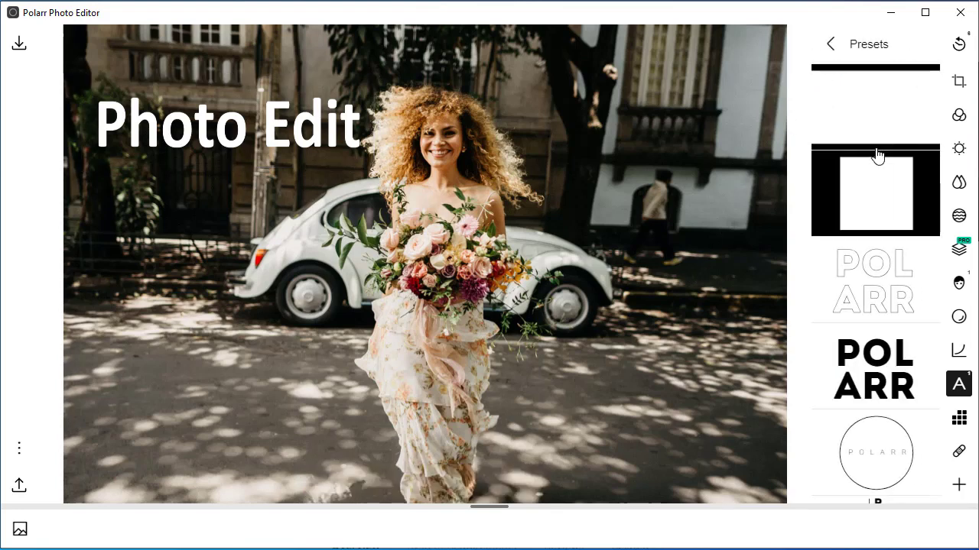
pyautogui.scroll(-2, 866, 305)
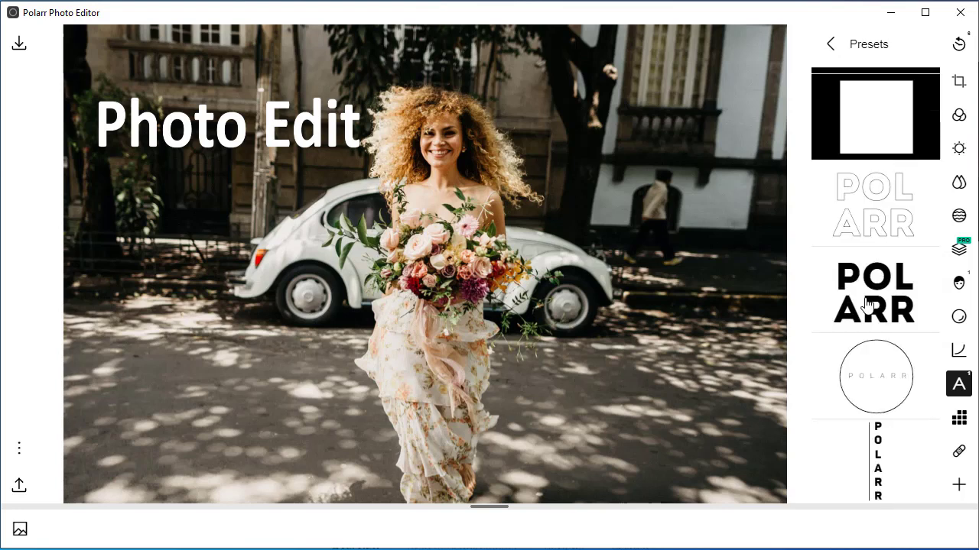
pyautogui.click(867, 304)
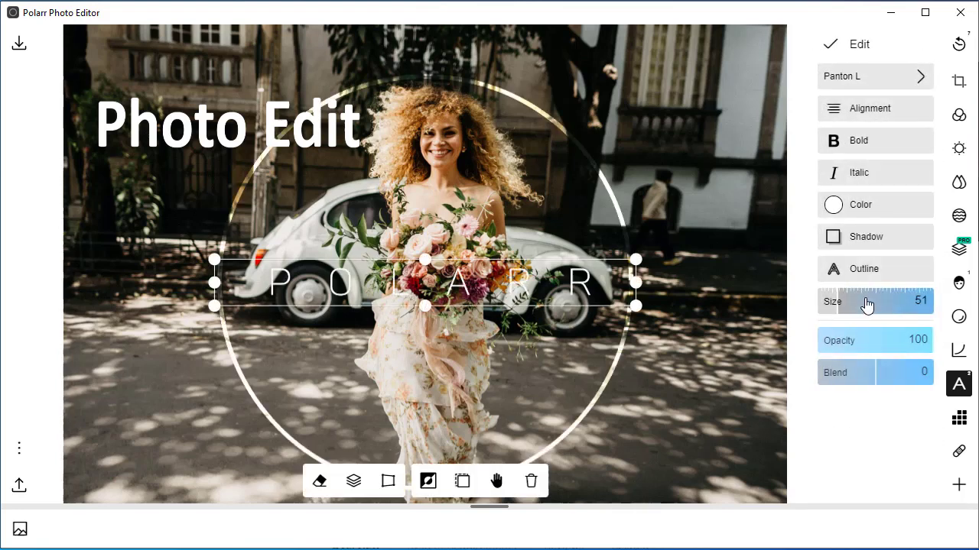
pyautogui.click(441, 291)
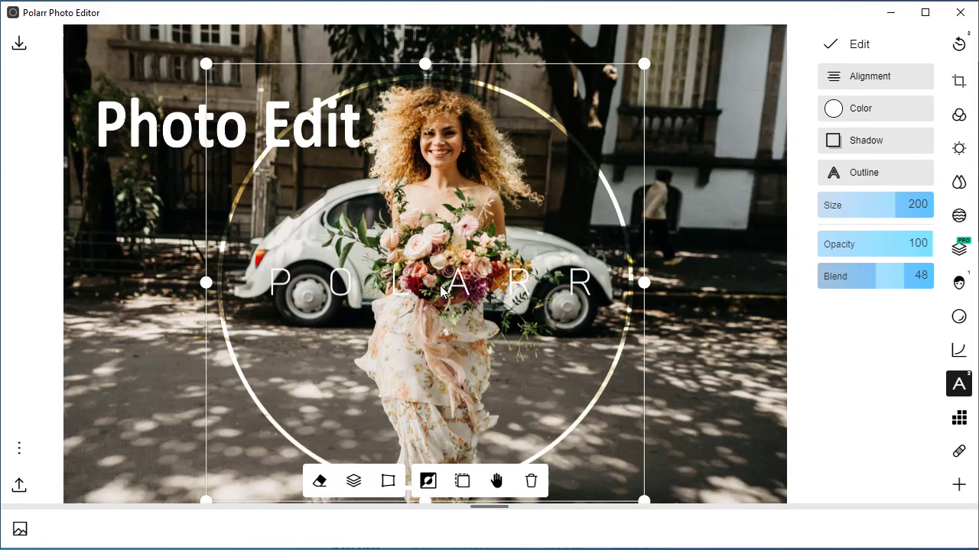
pyautogui.click(831, 44)
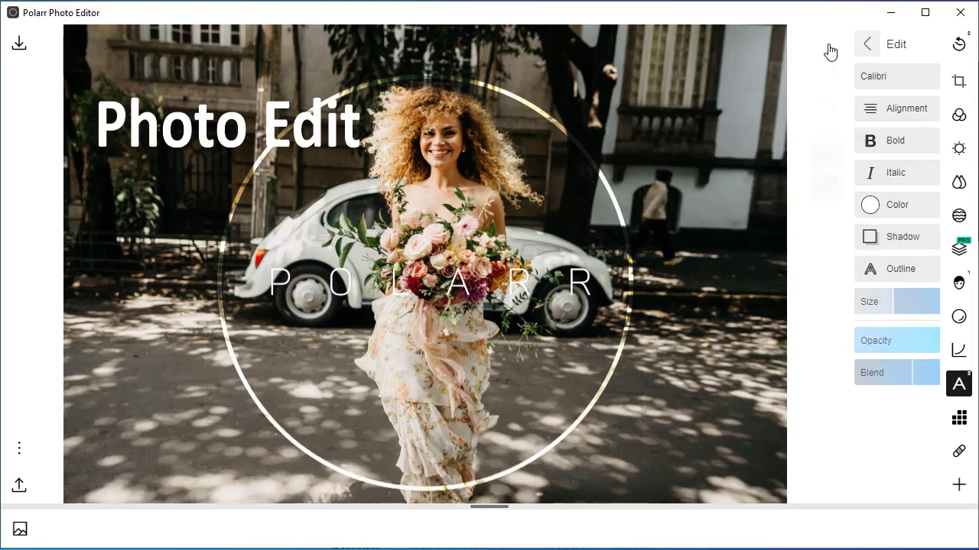
# - Revert all face and text edits on the photo, leave the Text Tool, and apply Auto enhance
pyautogui.click(958, 44)
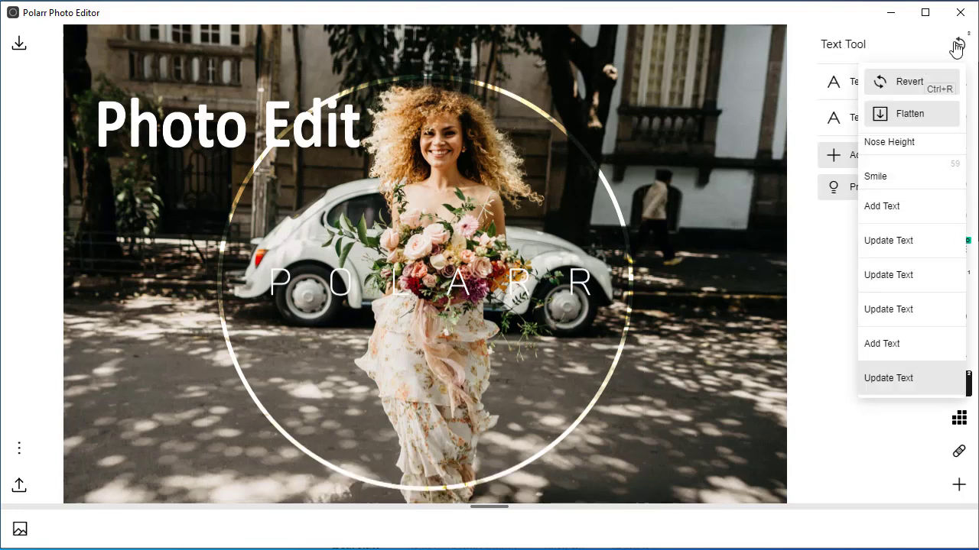
pyautogui.click(906, 82)
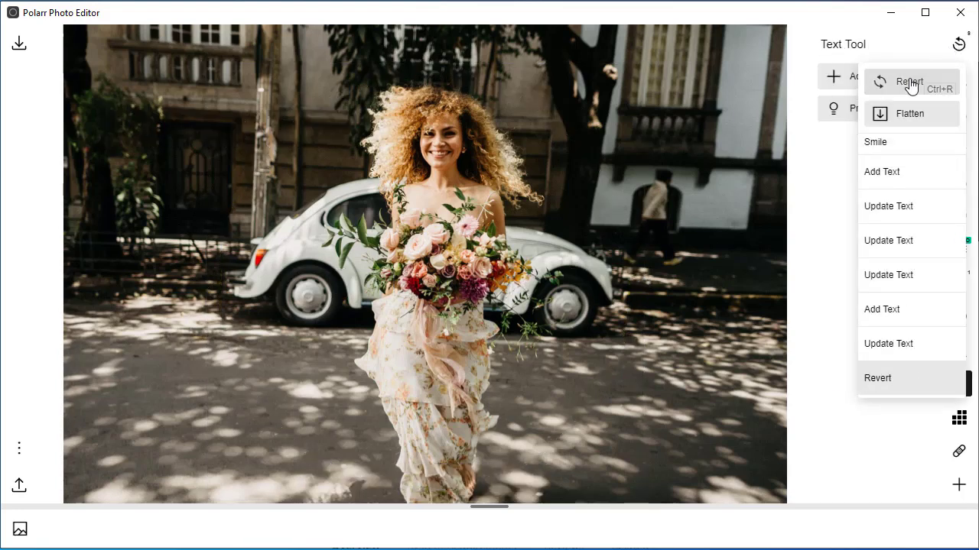
pyautogui.click(957, 46)
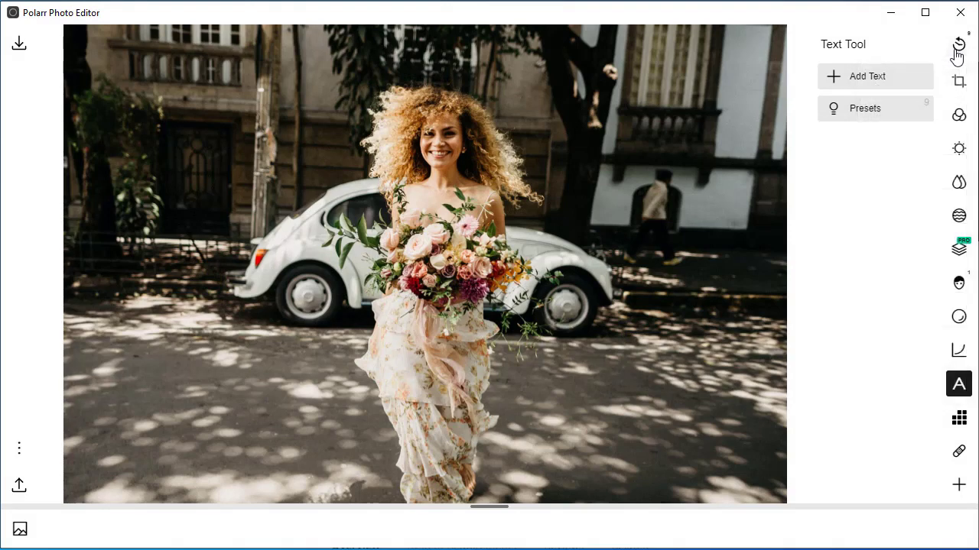
pyautogui.click(959, 383)
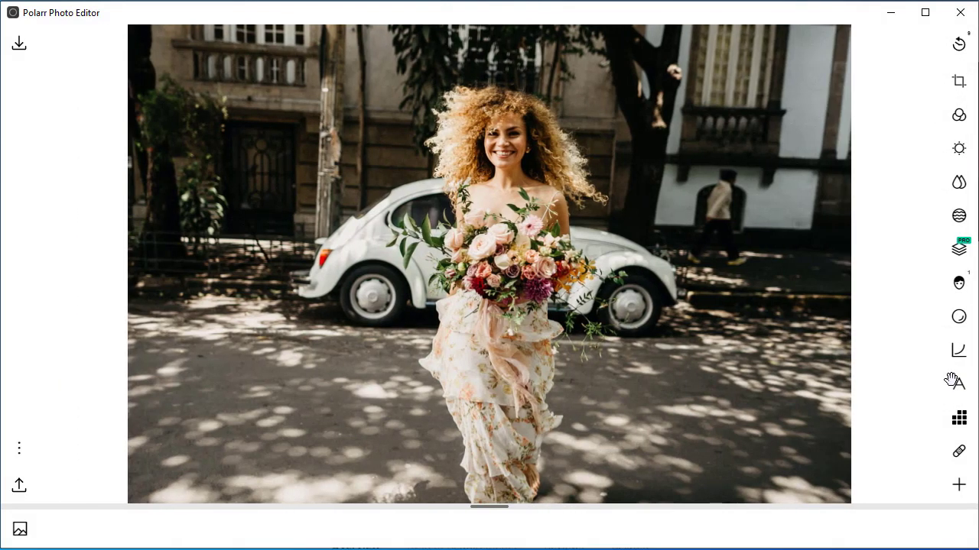
pyautogui.click(20, 449)
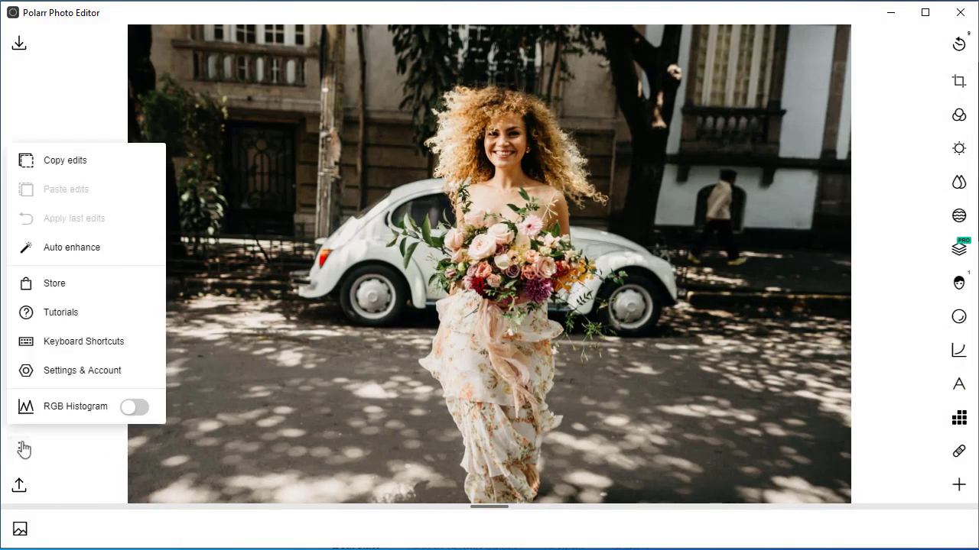
pyautogui.click(64, 249)
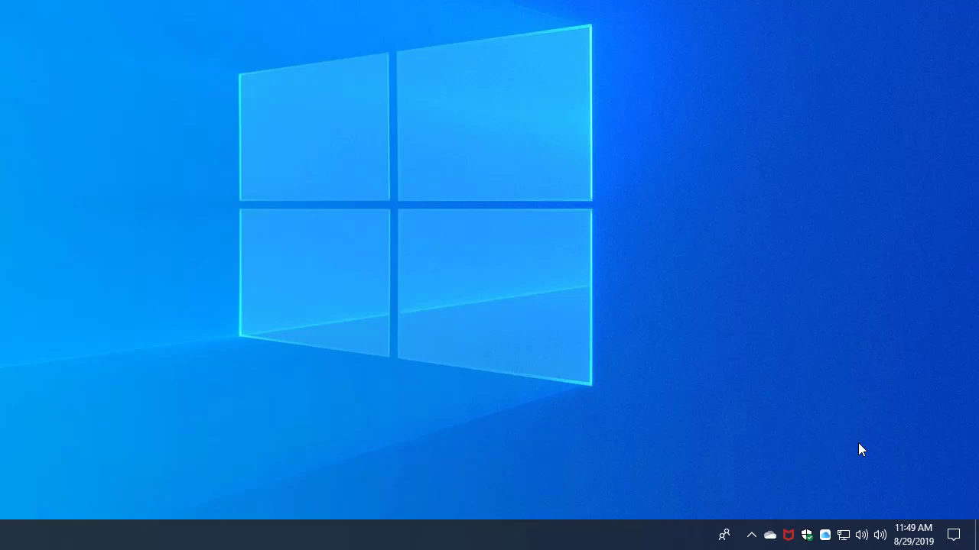
# - Look at the system volume control and the Volume Mixer for the headset on the Windows desktop, and close the mixer
pyautogui.click(878, 537)
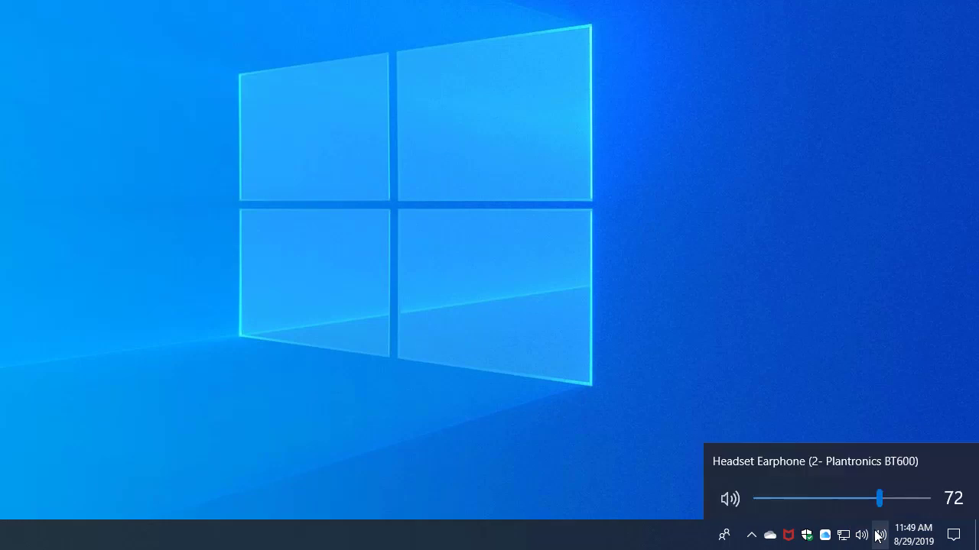
pyautogui.rightClick(878, 538)
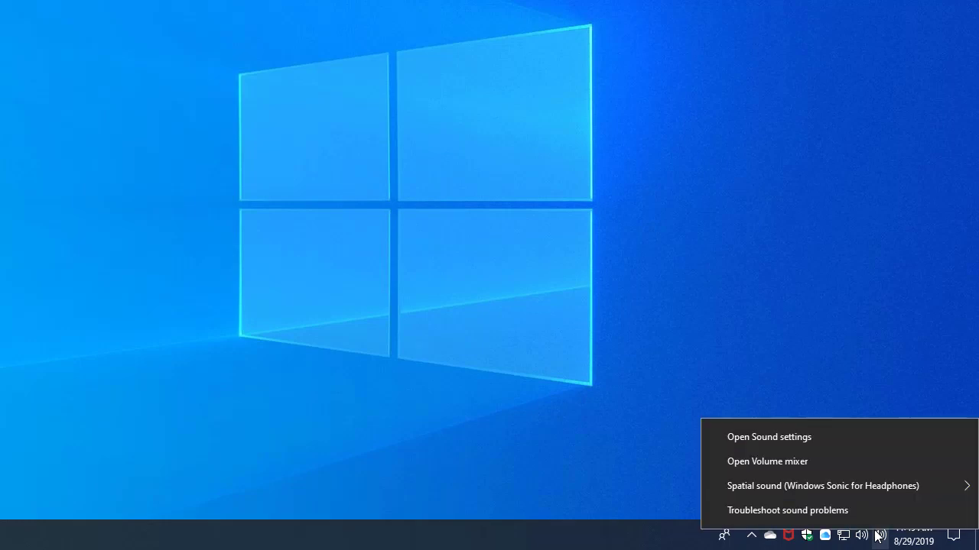
pyautogui.click(822, 462)
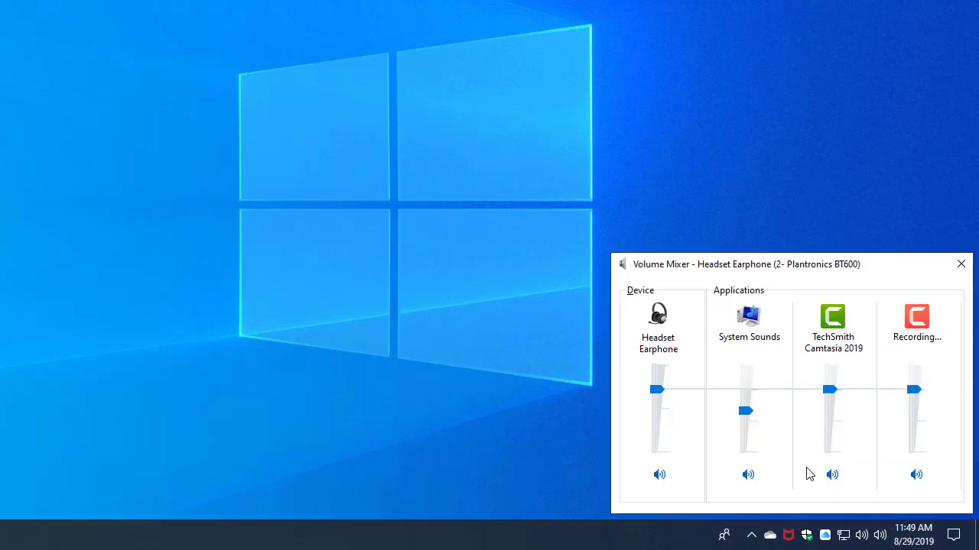
pyautogui.click(961, 264)
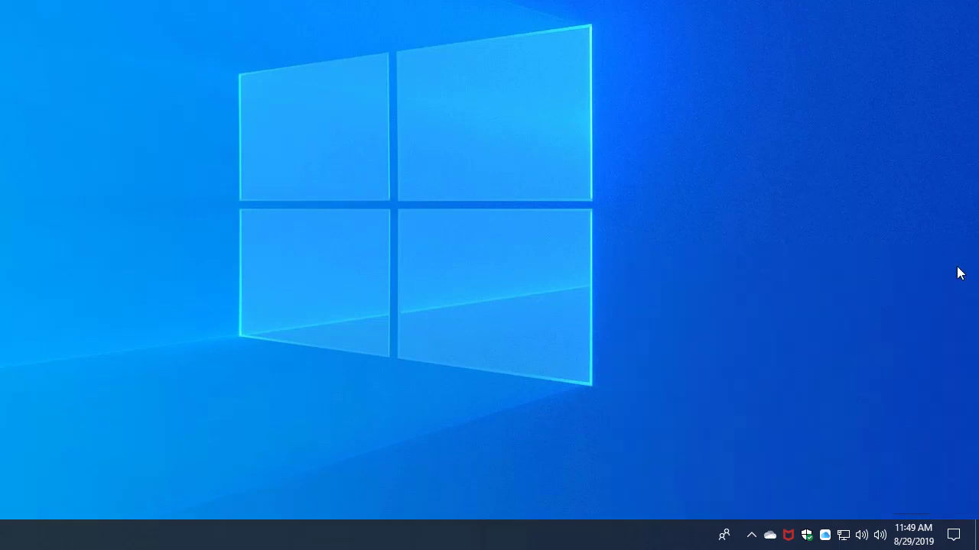
# - Examine the per-app volume sliders in EarTrumpet and its device and Windows Legacy options
pyautogui.click(861, 537)
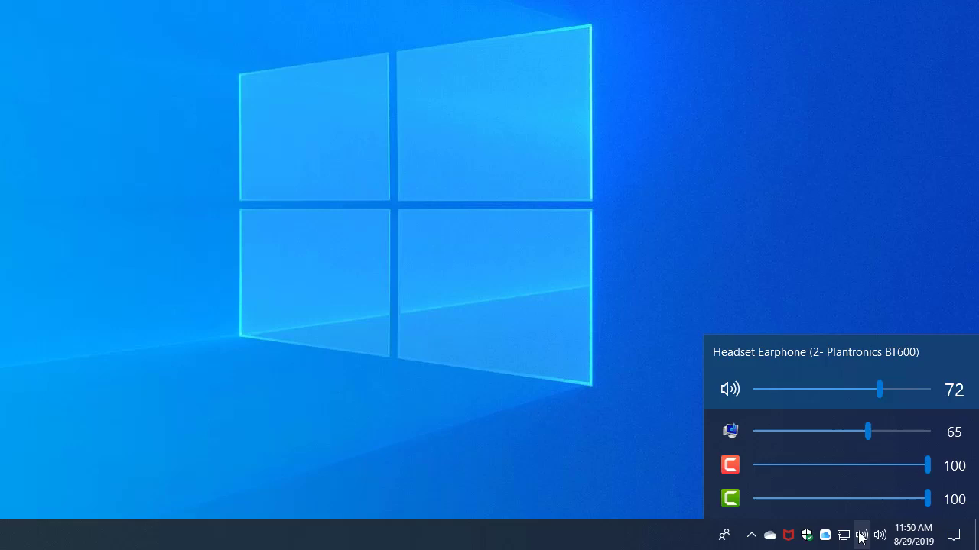
pyautogui.rightClick(861, 537)
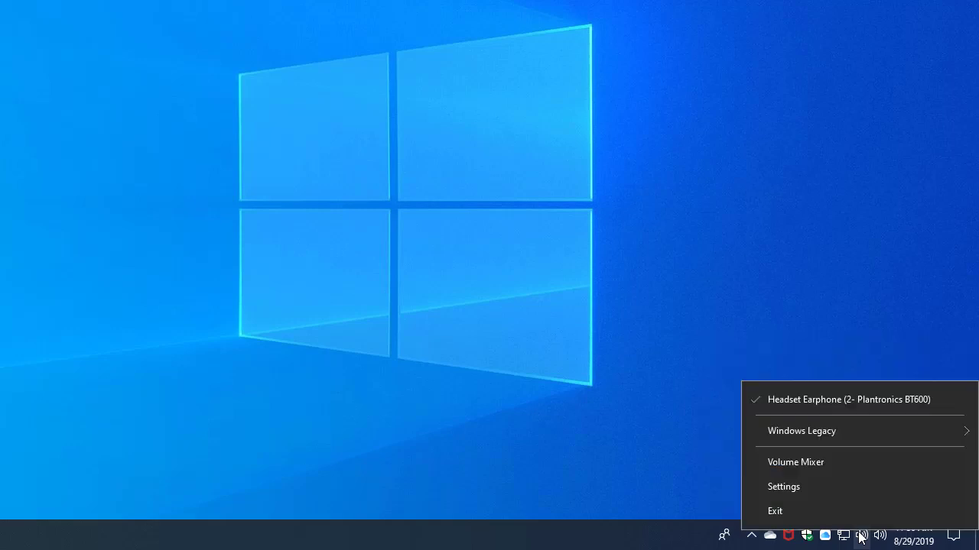
pyautogui.moveTo(826, 434)
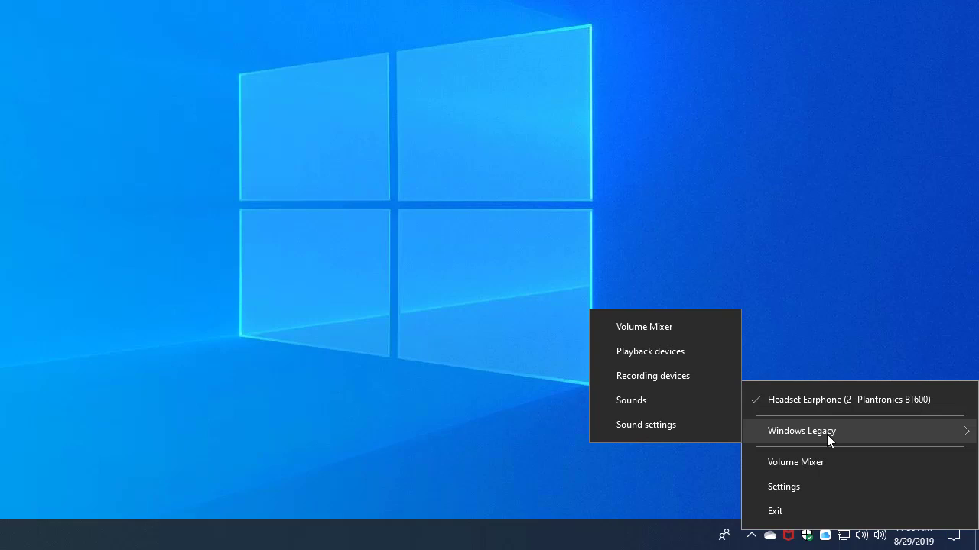
pyautogui.click(826, 366)
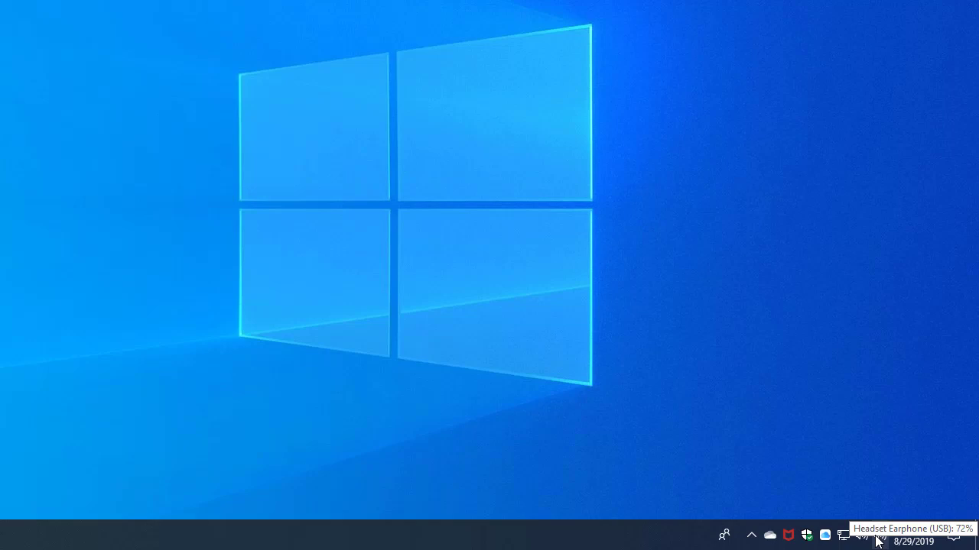
# - Hide the built-in Volume icon from the taskbar, keeping EarTrumpet's icon shown, and close Settings
pyautogui.rightClick(684, 542)
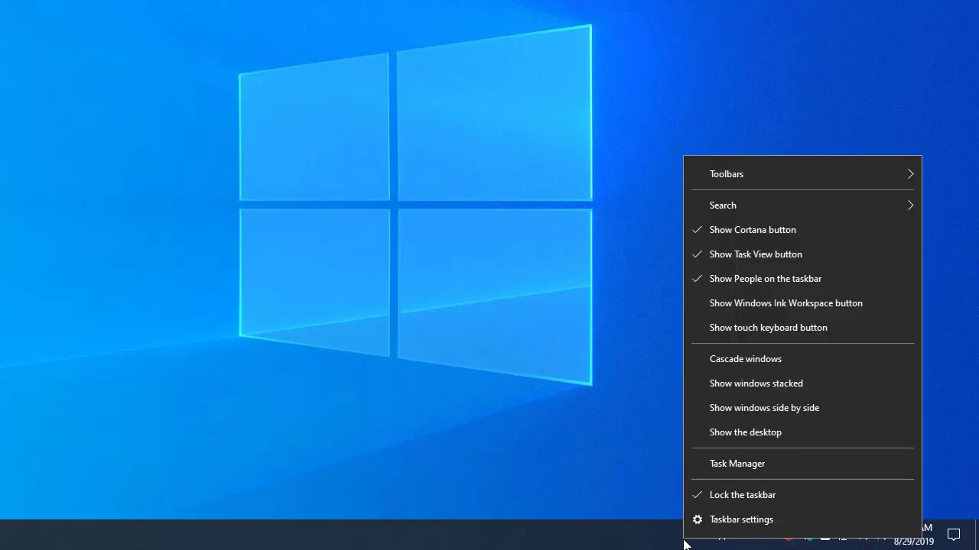
pyautogui.click(720, 525)
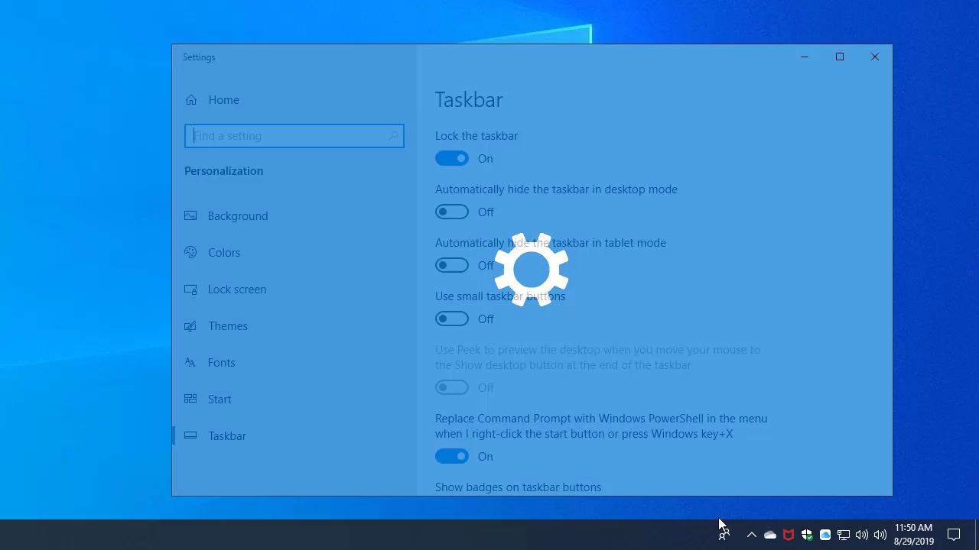
pyautogui.scroll(-5, 630, 382)
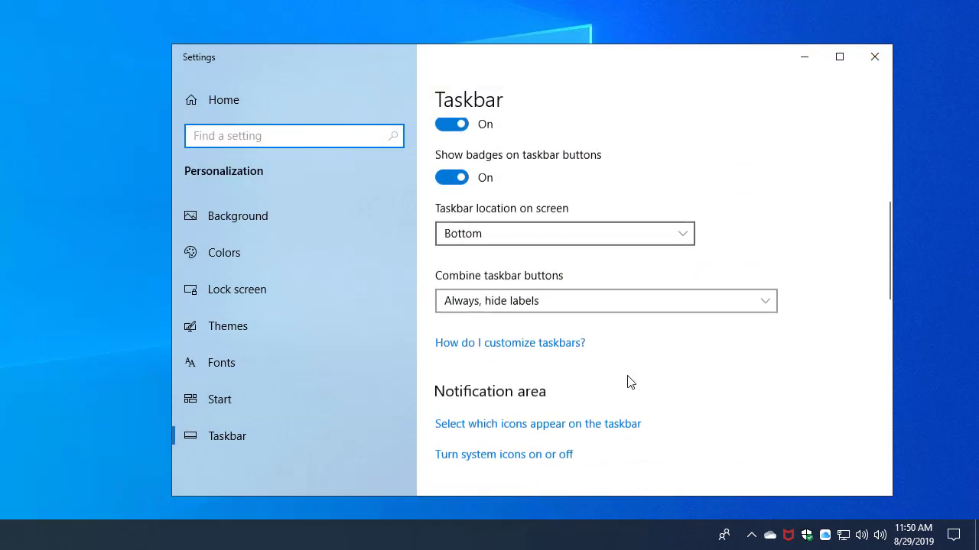
pyautogui.click(493, 424)
pyautogui.scroll(-1, 493, 424)
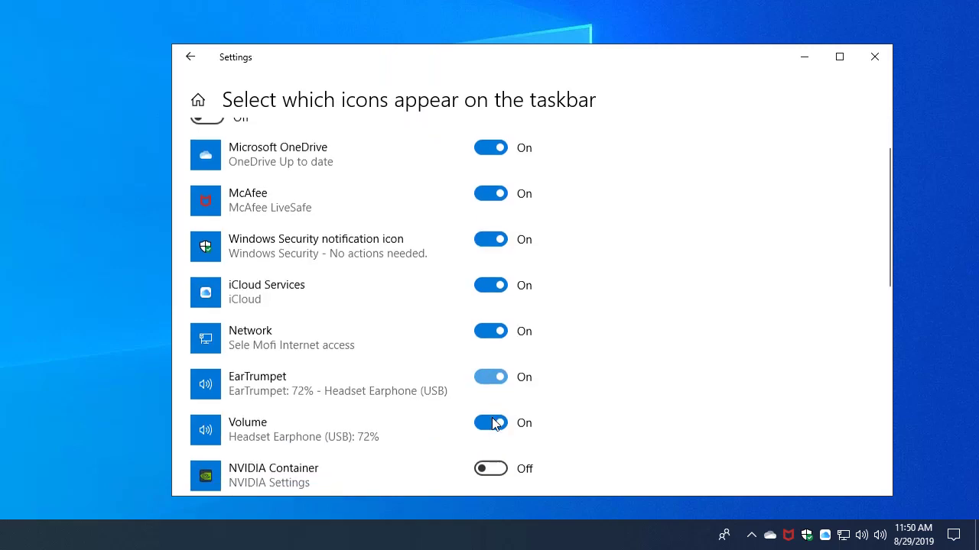
pyautogui.scroll(-2, 493, 424)
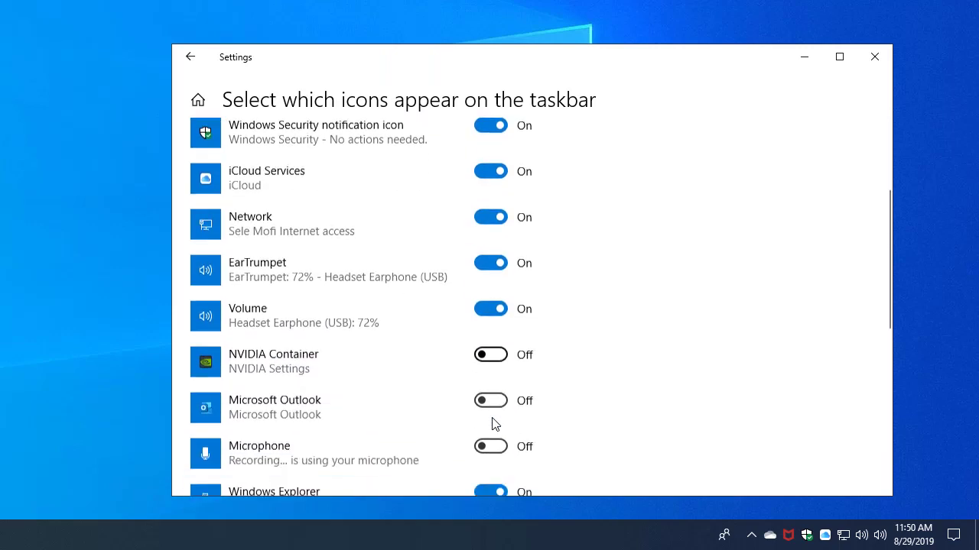
pyautogui.click(490, 306)
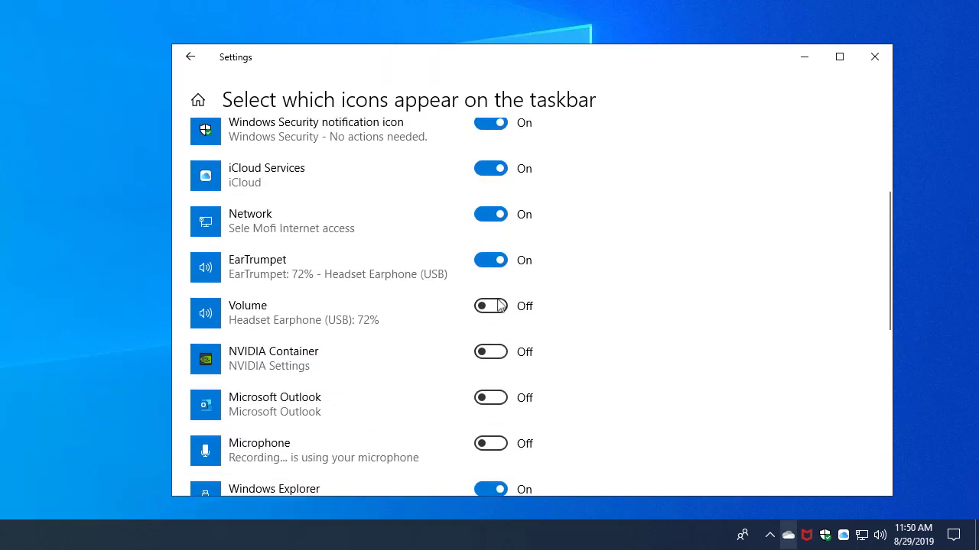
pyautogui.click(873, 56)
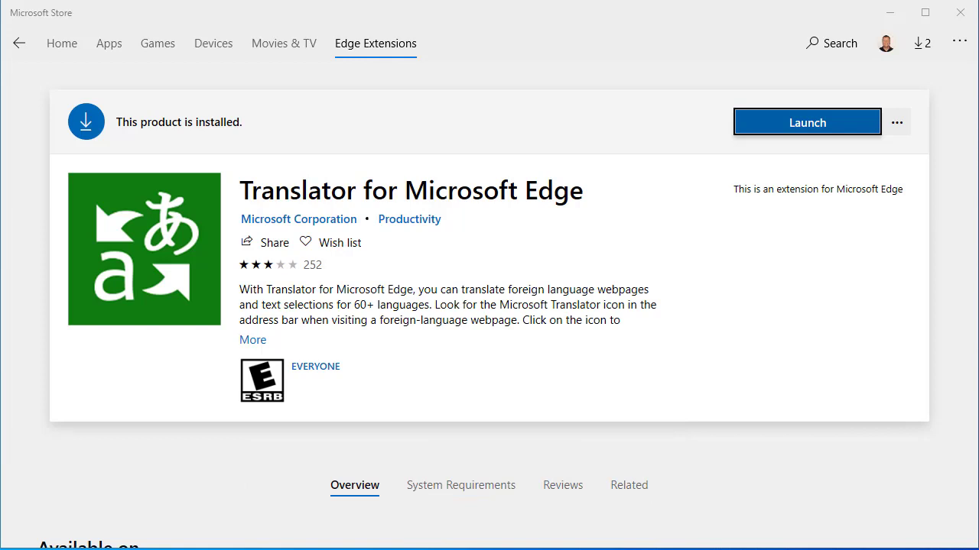
# - Launch Translator for Microsoft Edge and translate the Deutschland Tour home page from German to English
pyautogui.click(798, 130)
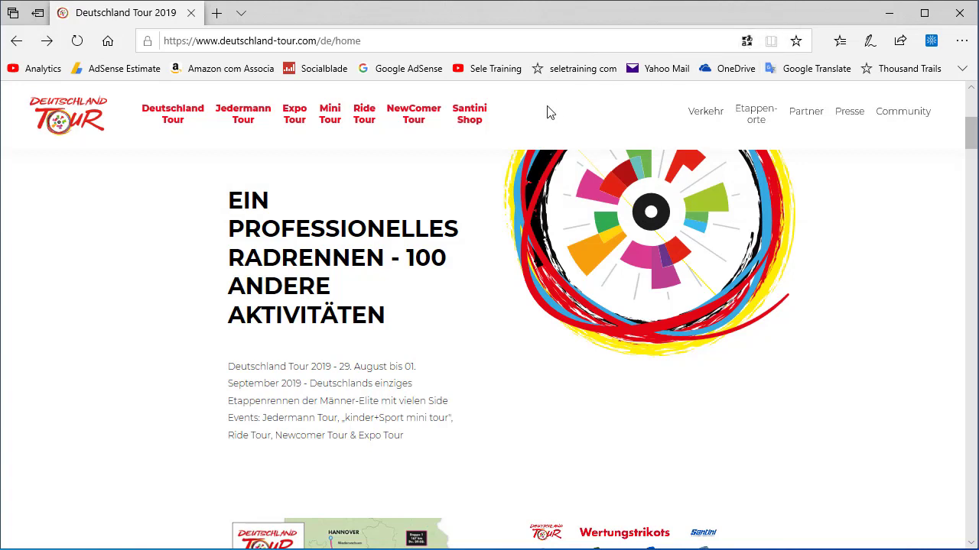
pyautogui.click(751, 43)
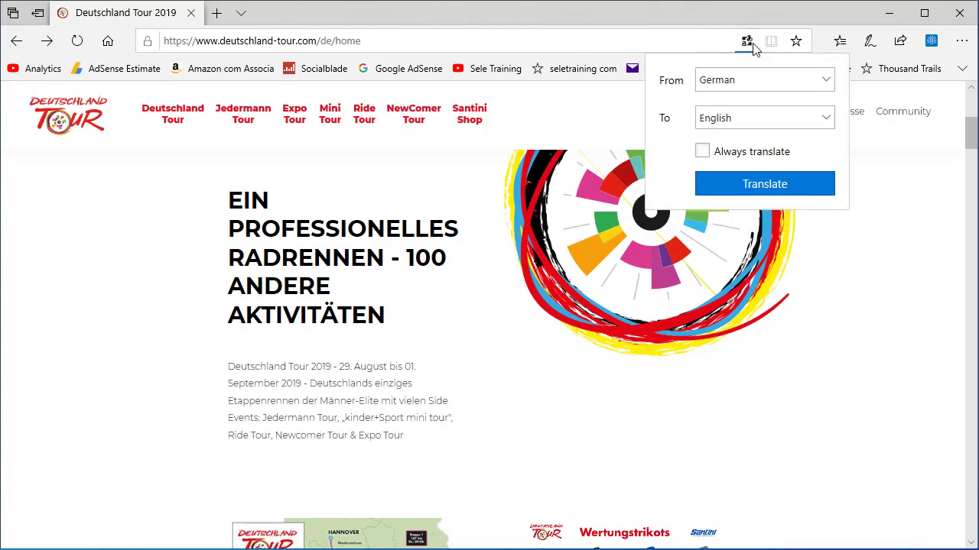
pyautogui.click(764, 184)
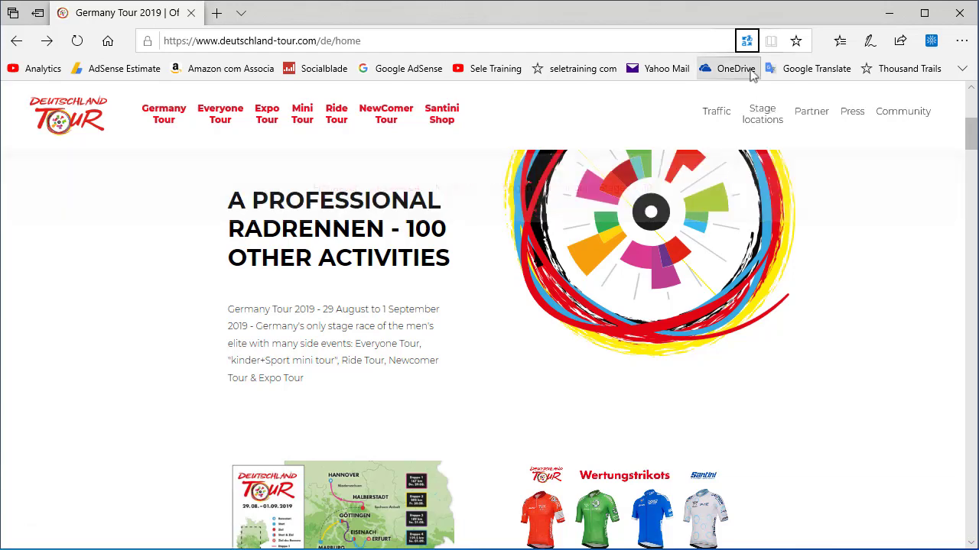
# - Restore the page's original German text and translate it to English again with Always translate enabled
pyautogui.click(747, 41)
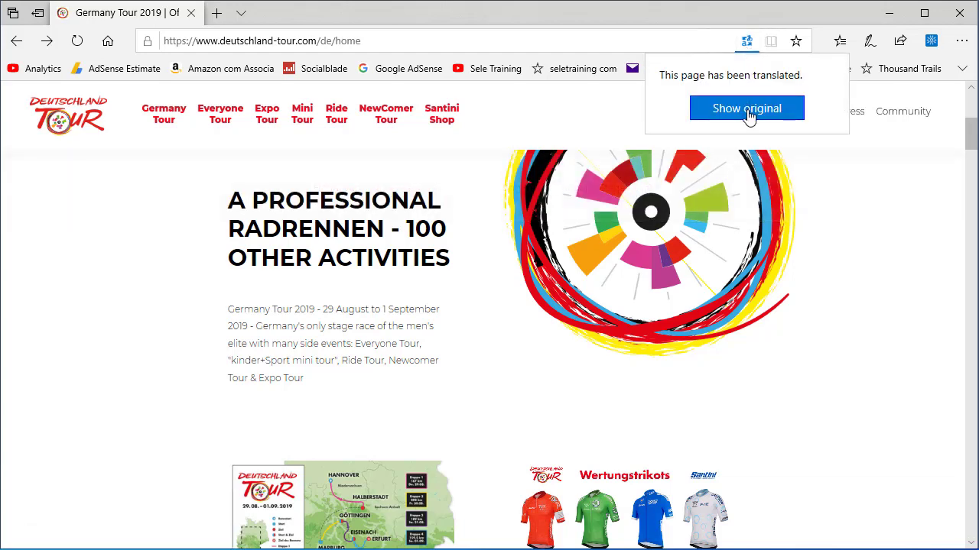
pyautogui.click(748, 111)
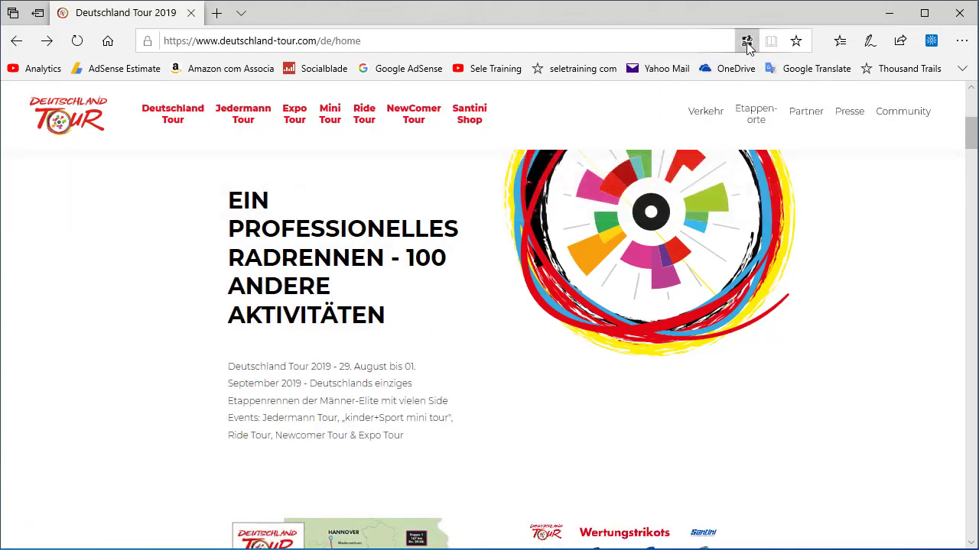
pyautogui.click(746, 41)
pyautogui.click(702, 151)
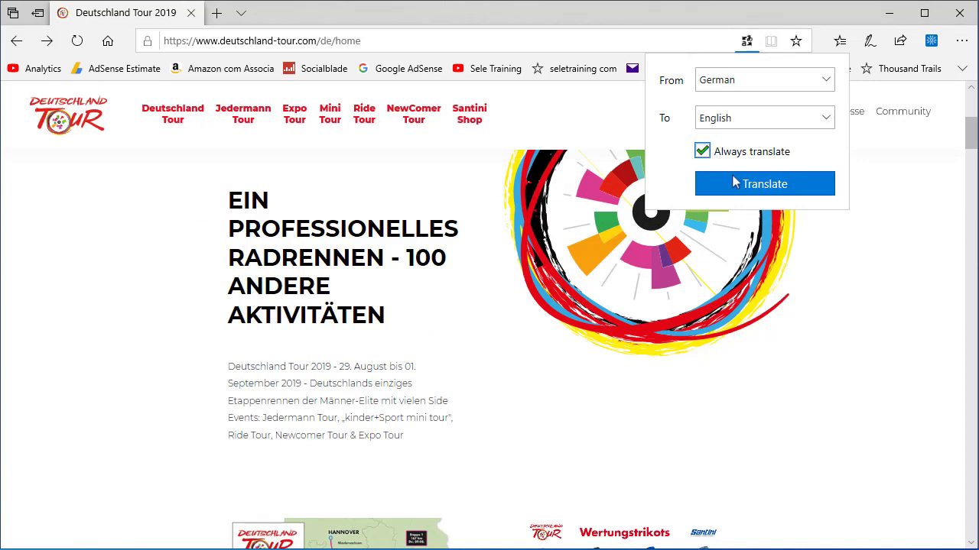
pyautogui.click(737, 187)
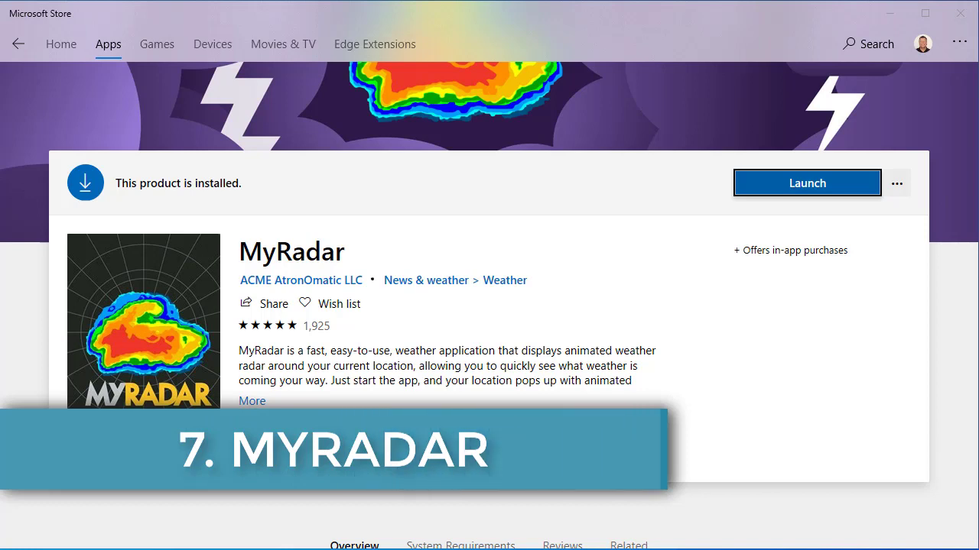
# - Launch MyRadar from the Store and bring the weather radar over the southeastern US coast into view
pyautogui.click(792, 192)
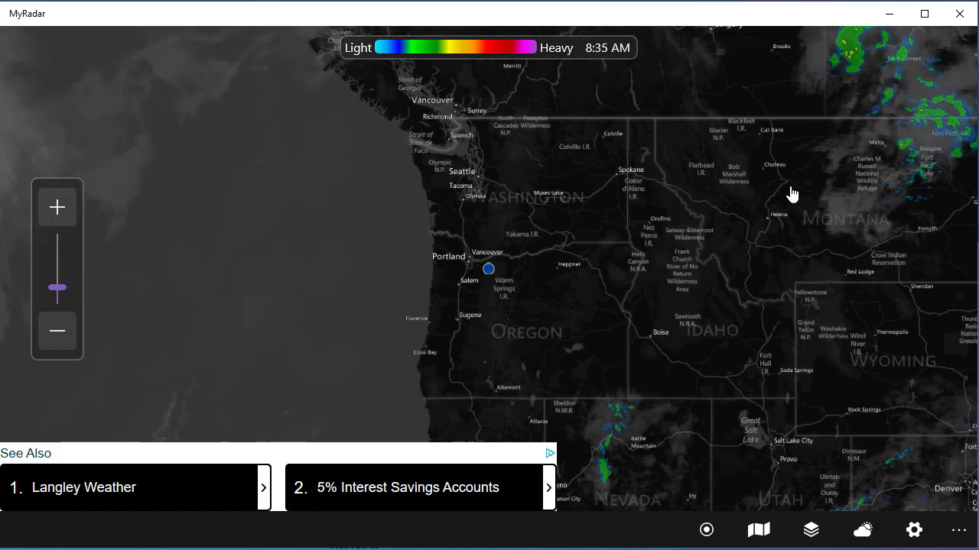
pyautogui.click(59, 216)
pyautogui.click(49, 322)
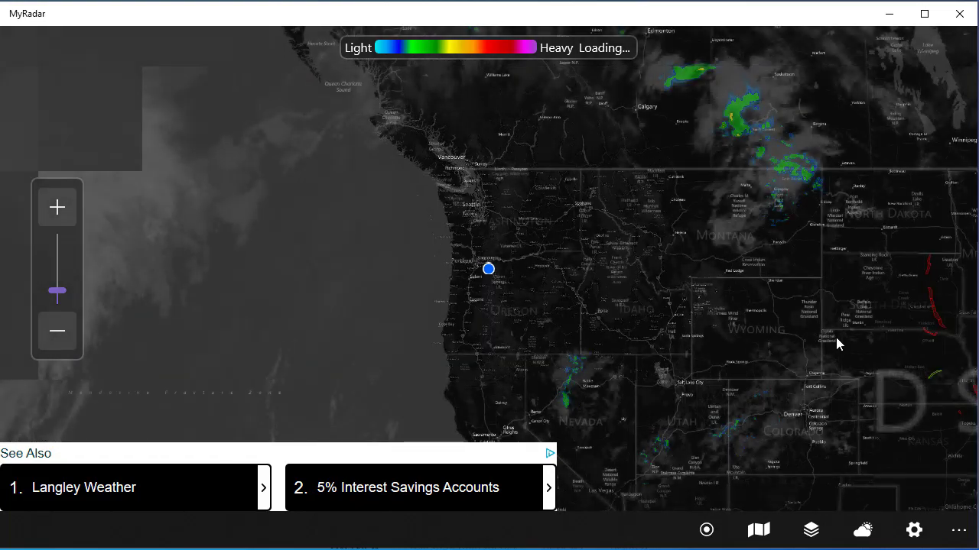
pyautogui.moveTo(836, 344); pyautogui.dragTo(393, 213)
pyautogui.moveTo(634, 312); pyautogui.dragTo(489, 176)
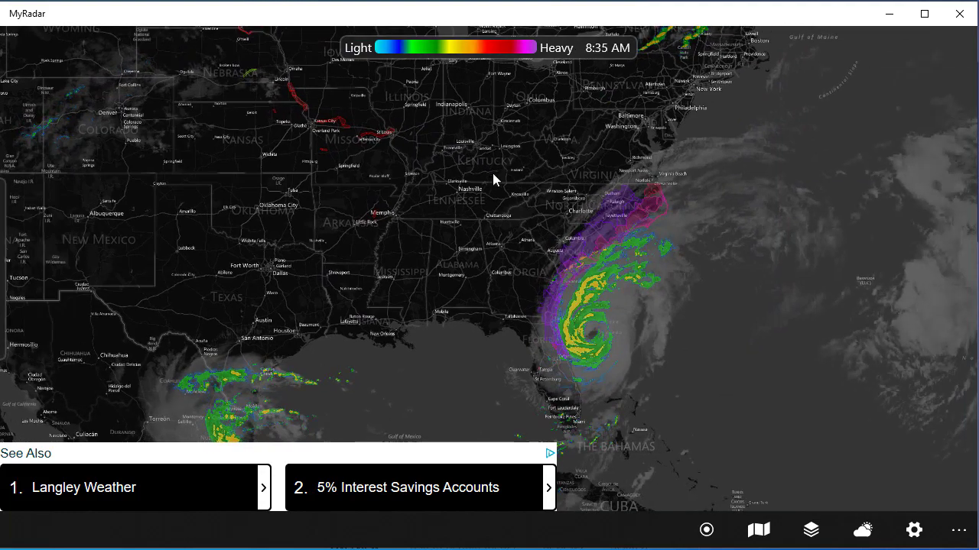
# - Review MyRadar's settings, re-centre the map on the current location, and close the settings
pyautogui.click(914, 530)
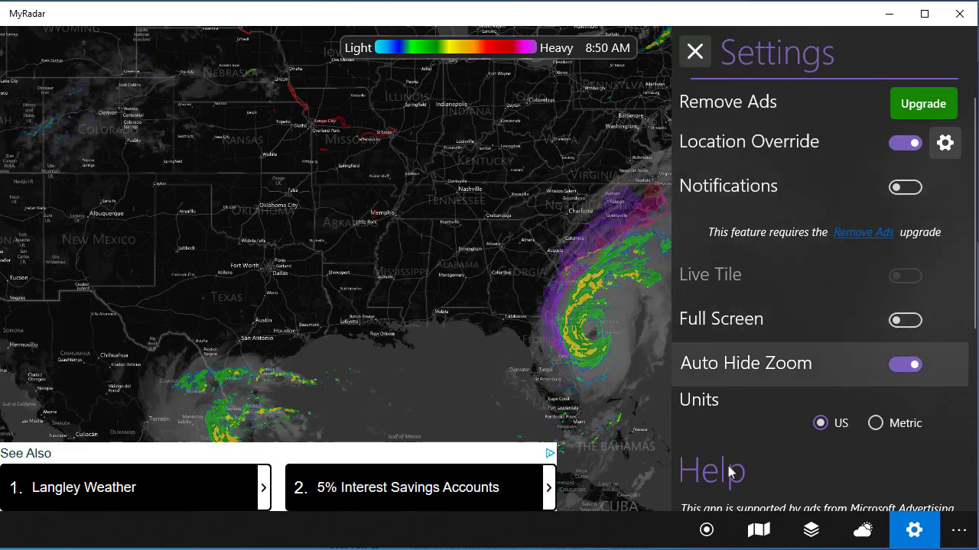
pyautogui.click(707, 535)
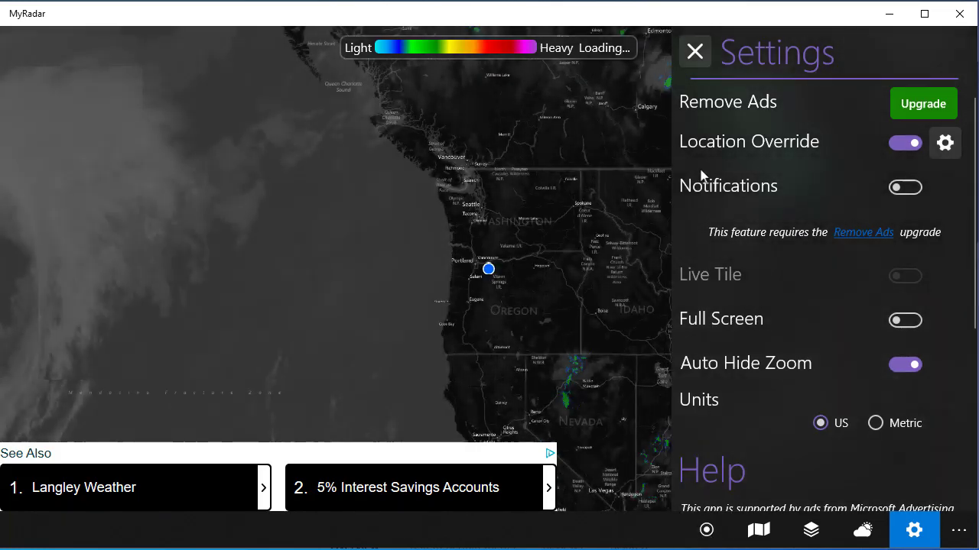
pyautogui.click(695, 52)
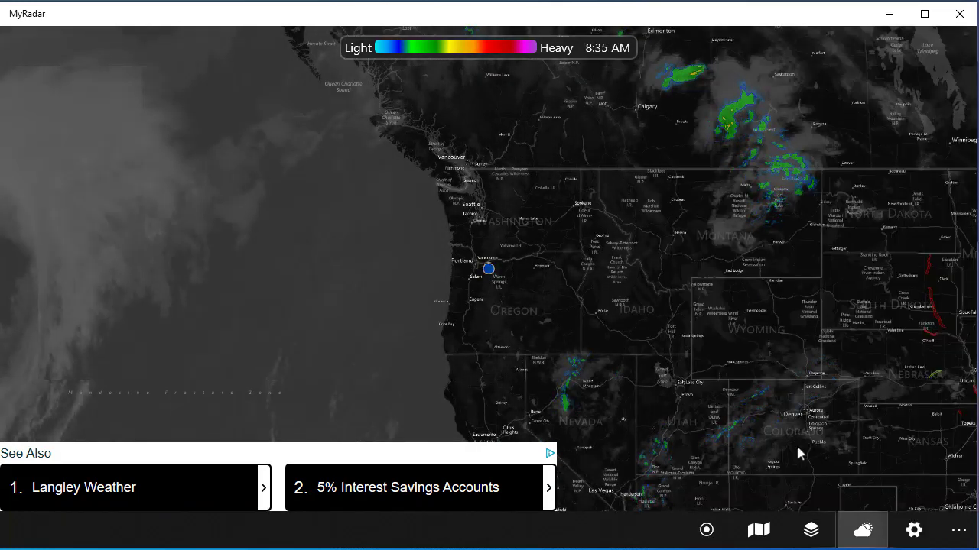
# - Turn on the Temperatures, Earthquakes and Wildfires layers and return to the radar map
pyautogui.click(810, 530)
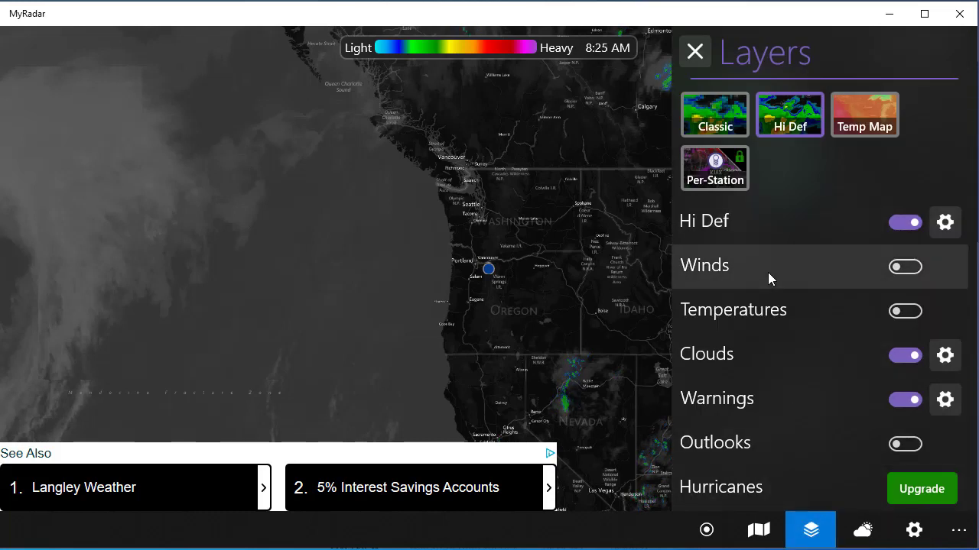
pyautogui.click(904, 311)
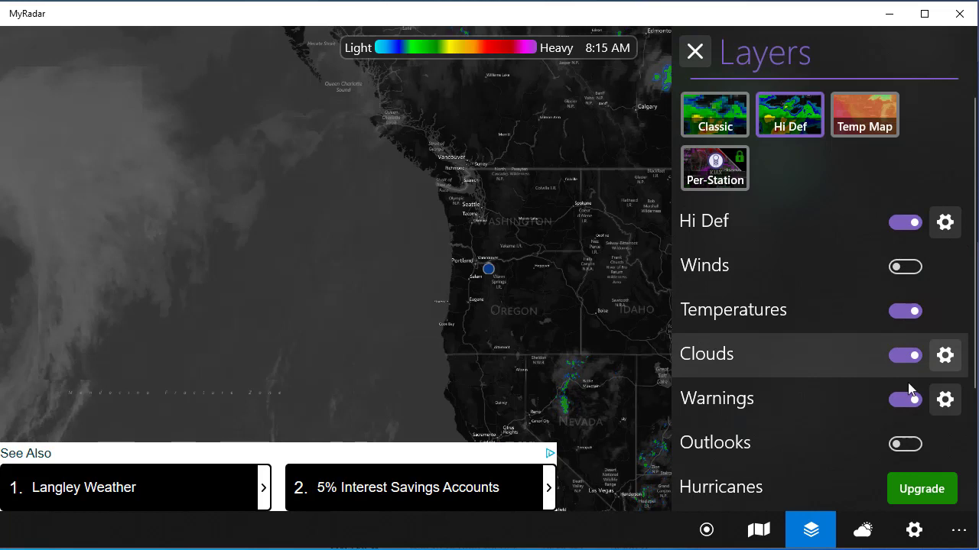
pyautogui.scroll(-2, 909, 415)
pyautogui.click(909, 413)
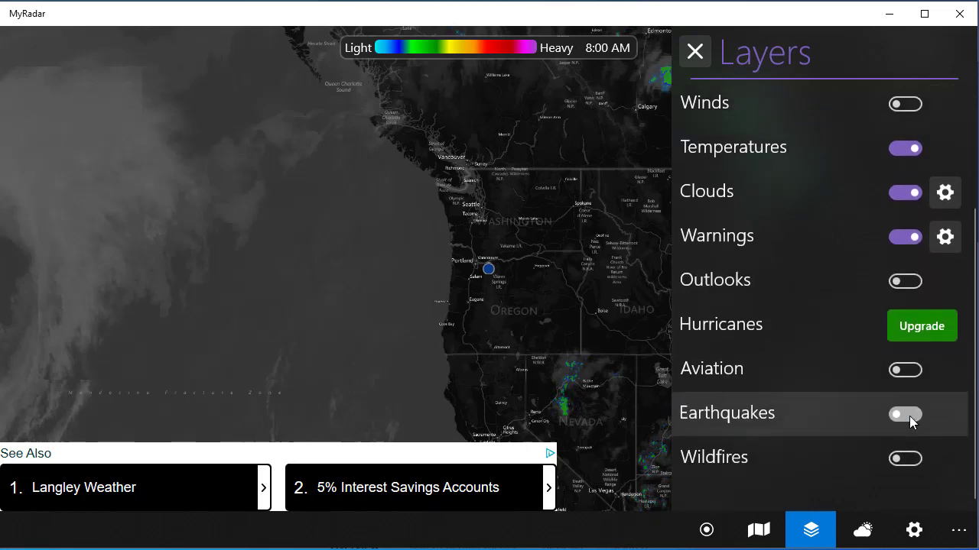
pyautogui.click(906, 456)
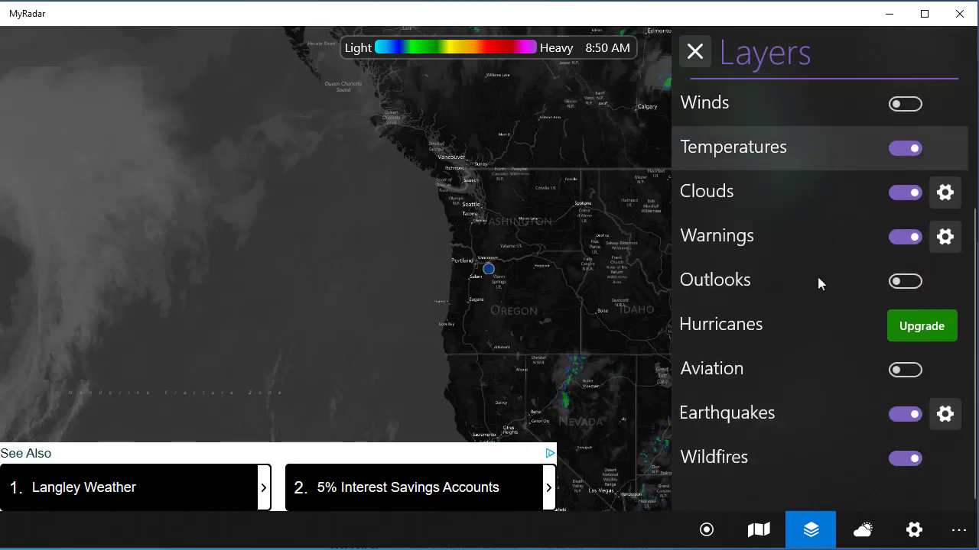
pyautogui.click(696, 52)
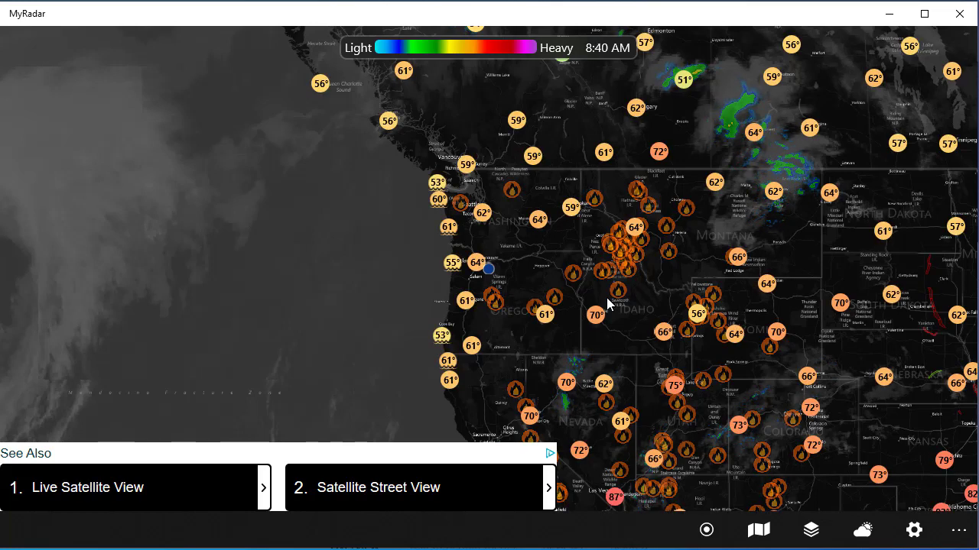
# - View the local weather forecast in MyRadar and close it
pyautogui.click(871, 529)
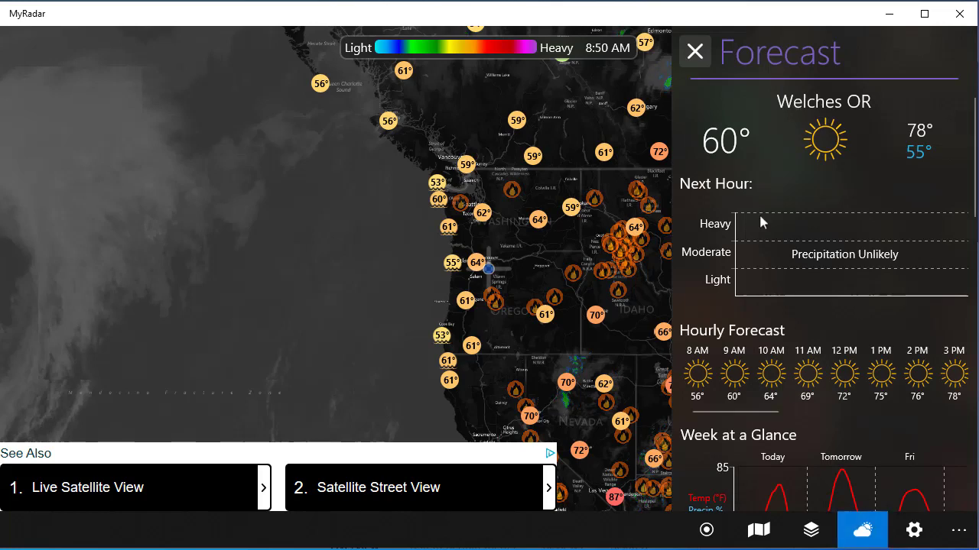
pyautogui.click(695, 52)
# - Preview the Roads and Aerial map types, set the map back to Greyscale, and close the map type options
pyautogui.click(757, 527)
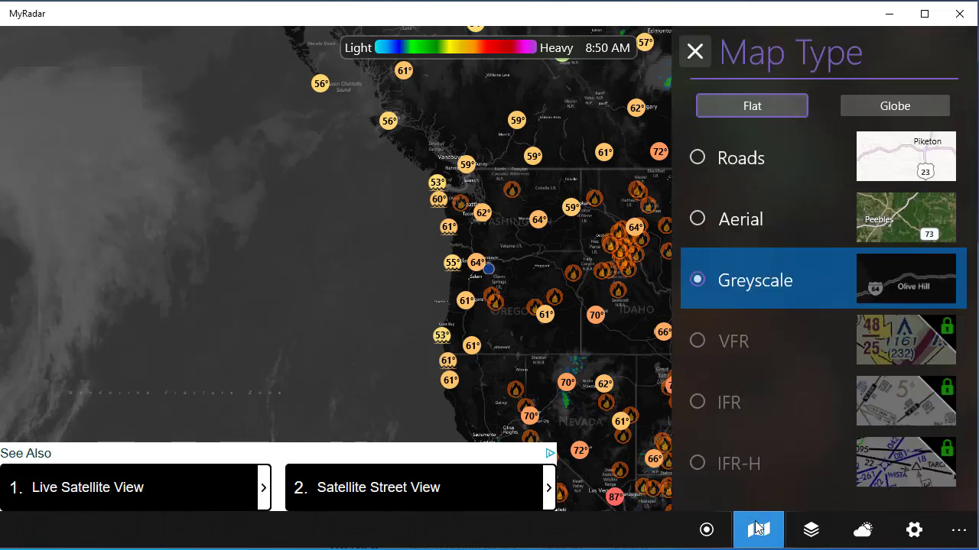
pyautogui.click(742, 160)
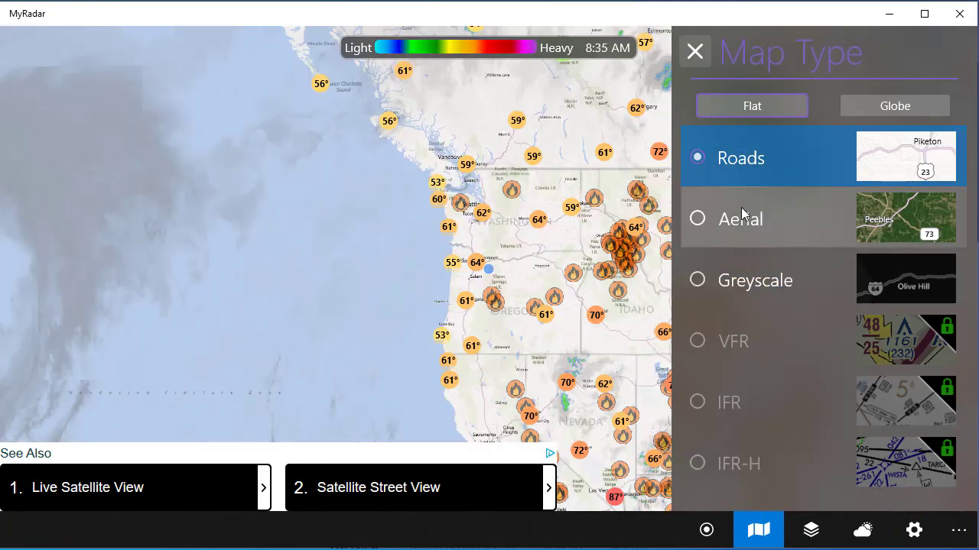
pyautogui.click(741, 207)
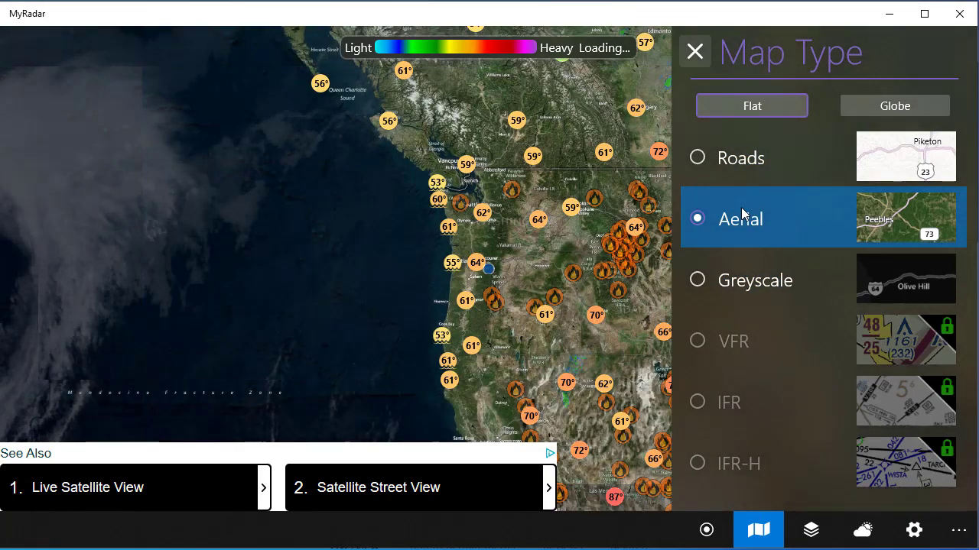
pyautogui.click(739, 277)
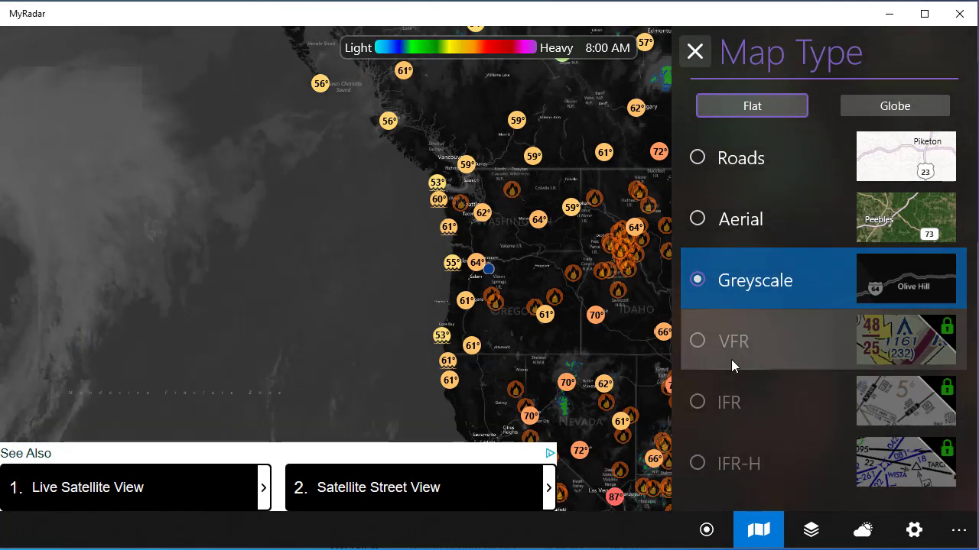
pyautogui.click(706, 53)
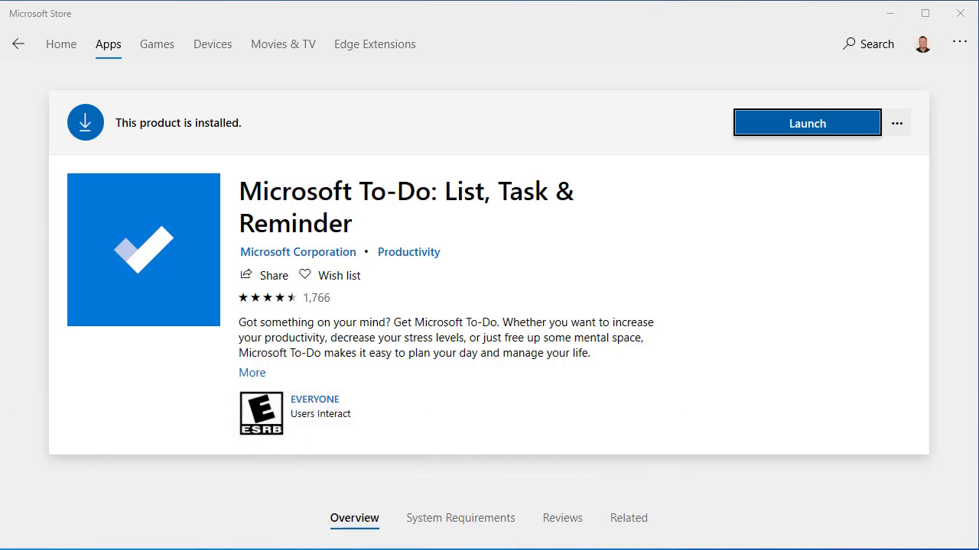
# - Launch Microsoft To-Do and add a task named "Add Links" to the Create Video list
pyautogui.click(817, 127)
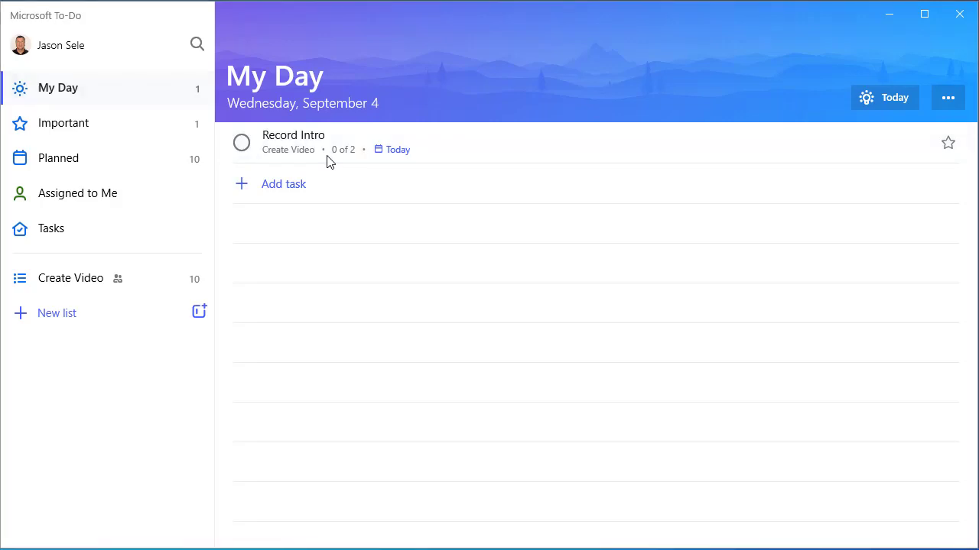
pyautogui.click(61, 284)
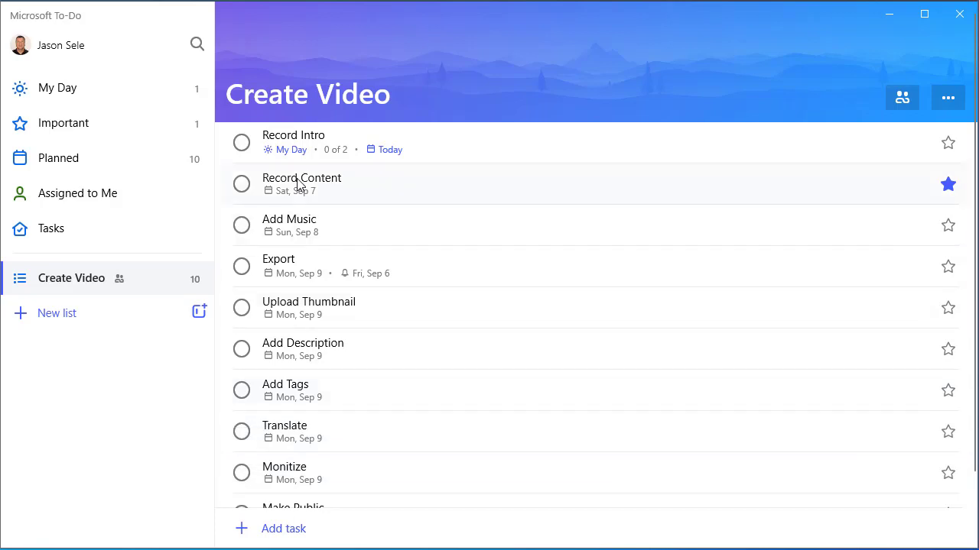
pyautogui.click(283, 528)
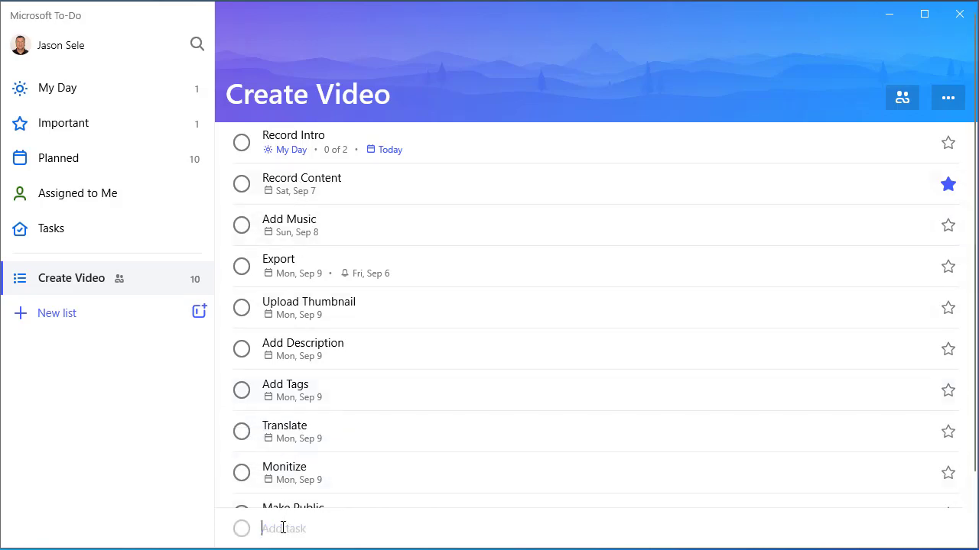
pyautogui.write('A')
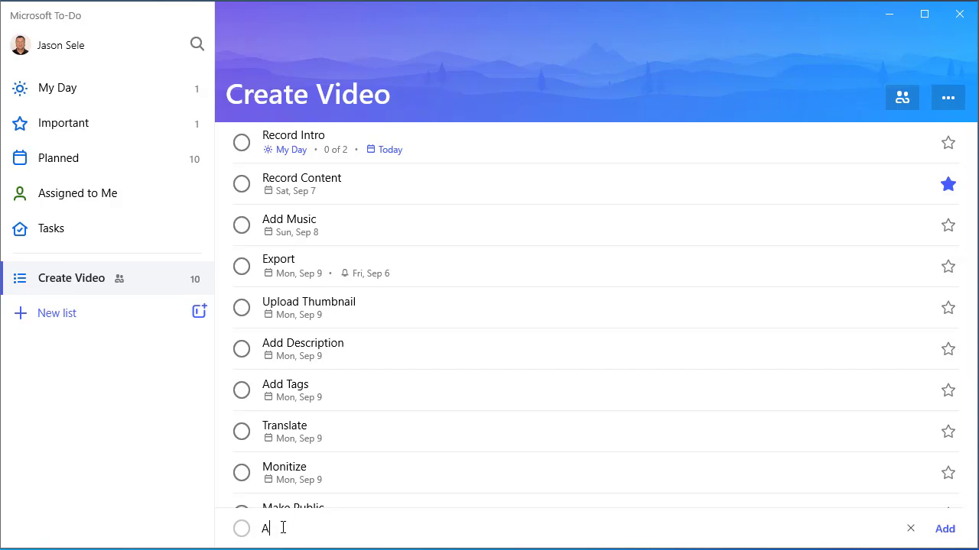
pyautogui.write('dd Links')
pyautogui.press('Return')
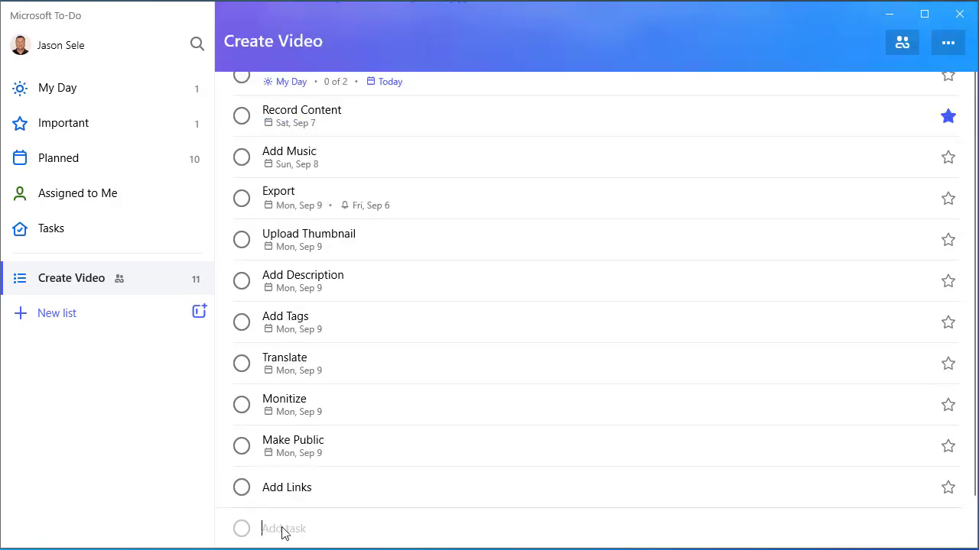
# - Set the due date of the "Add Links" task to Tuesday, September 10
pyautogui.click(299, 488)
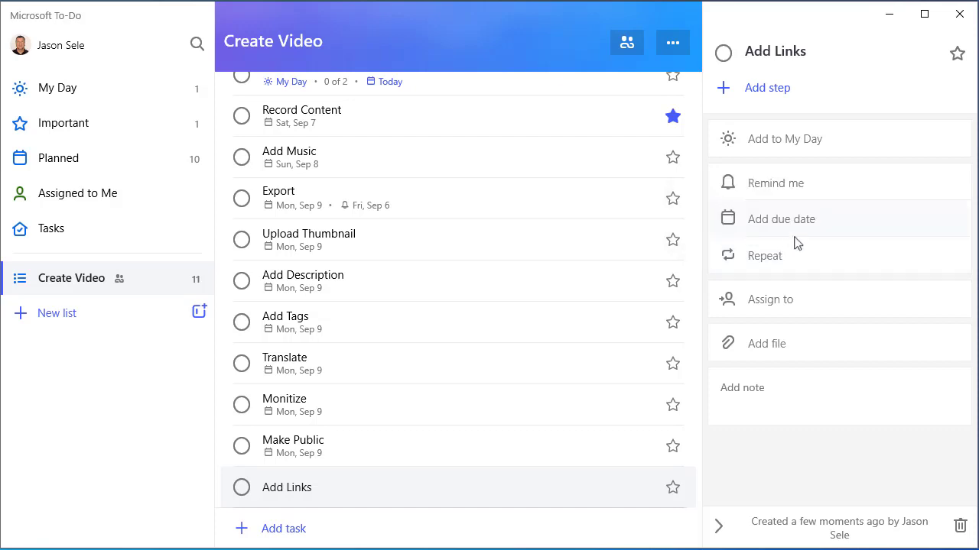
pyautogui.click(820, 221)
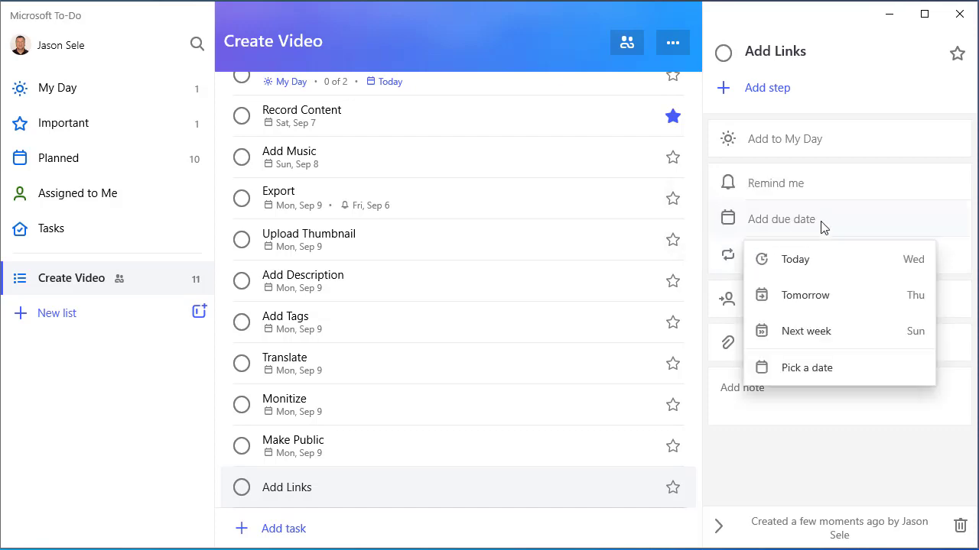
pyautogui.click(822, 370)
pyautogui.click(877, 490)
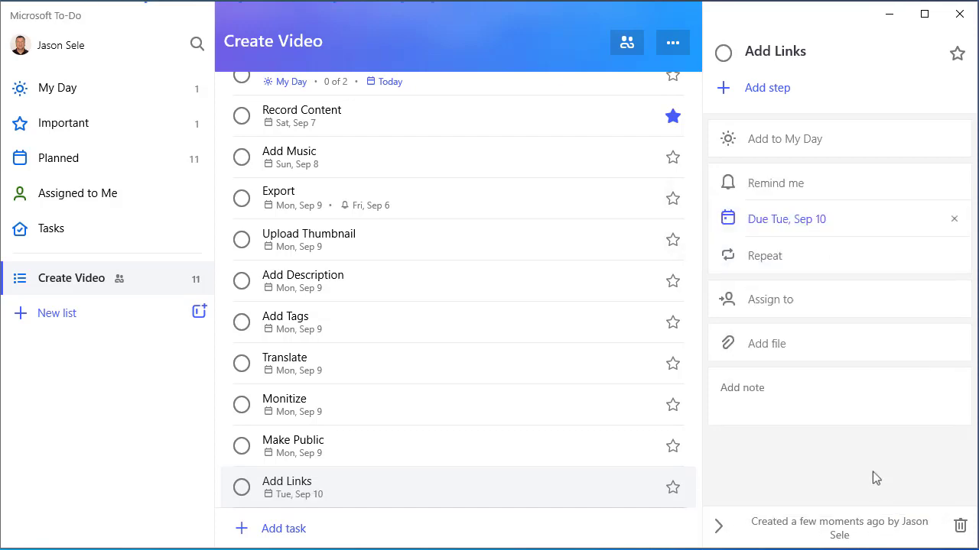
# - Review the repeat options for the "Add Links" task and close them without choosing one
pyautogui.click(793, 264)
pyautogui.press('Down')
pyautogui.press('Down')
pyautogui.press('Down')
pyautogui.press('Down')
pyautogui.press('Down')
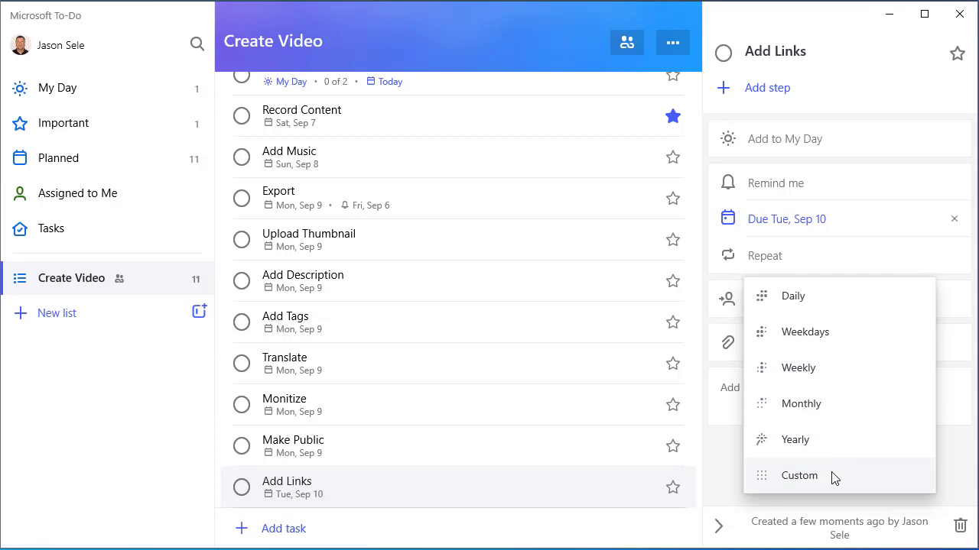
pyautogui.click(777, 187)
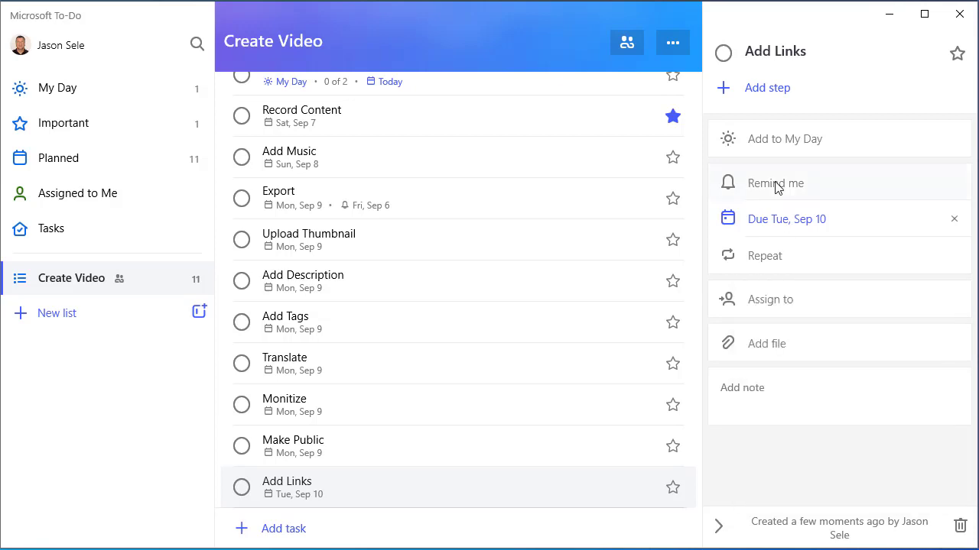
# - Add a reminder for tomorrow at 9:00 AM to the "Add Links" task and close its details
pyautogui.click(777, 186)
pyautogui.click(802, 262)
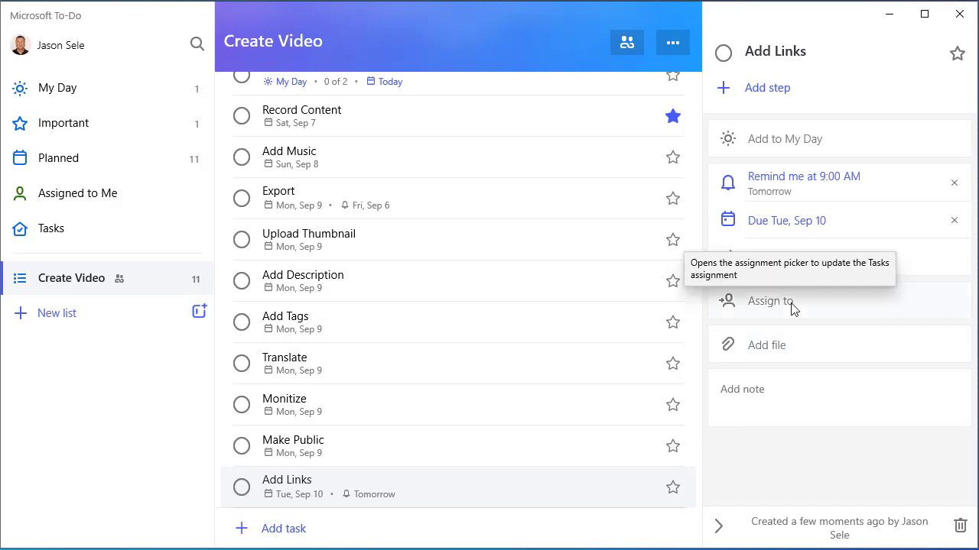
pyautogui.click(722, 527)
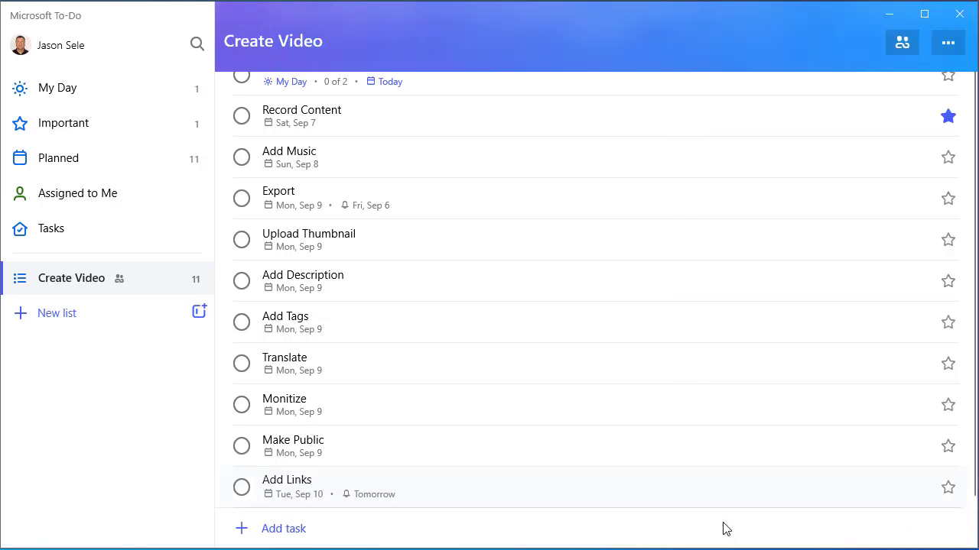
# - Move the "Add Links" task directly below "Export" and add it to My Day
pyautogui.moveTo(283, 492); pyautogui.dragTo(305, 239)
pyautogui.rightClick(306, 239)
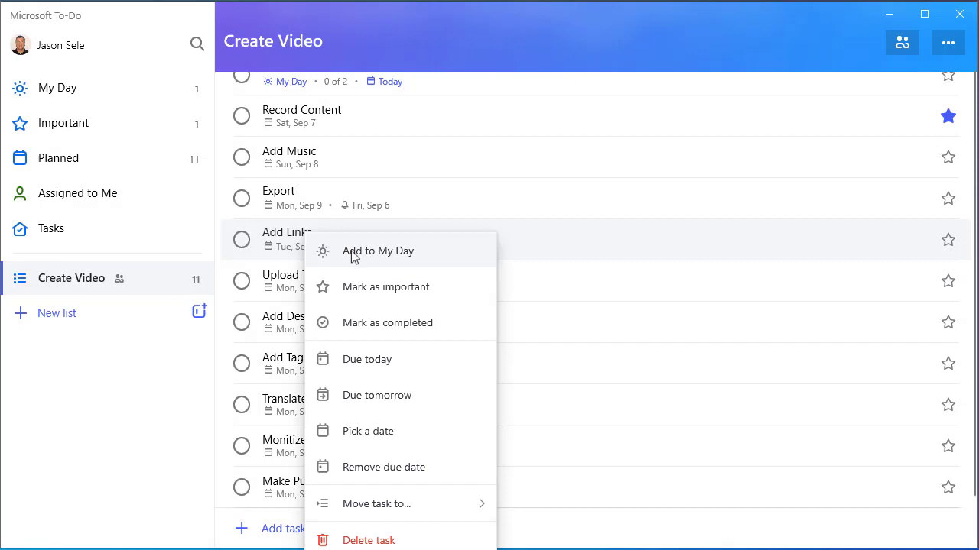
pyautogui.click(366, 256)
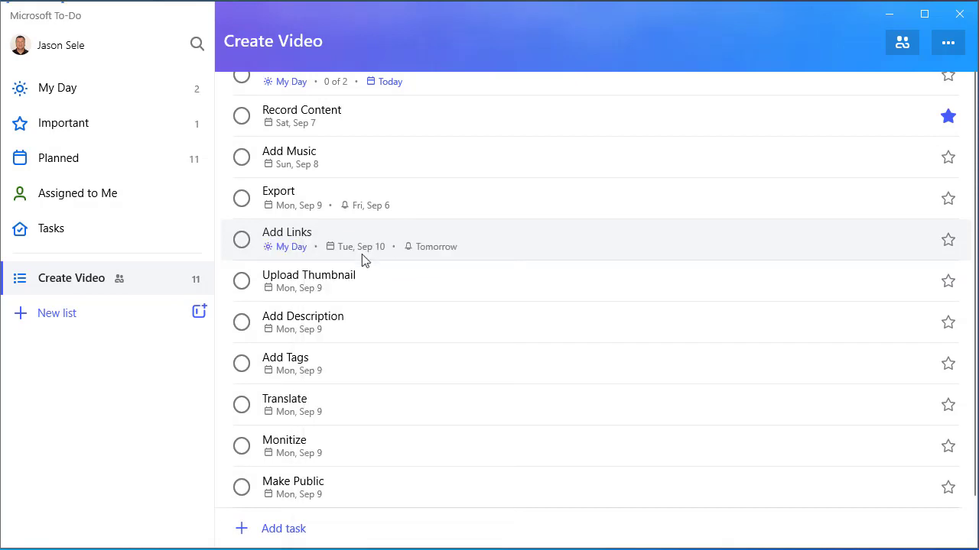
# - Mark "Record Intro" in My Day as important and view the Important and Planned lists
pyautogui.click(90, 95)
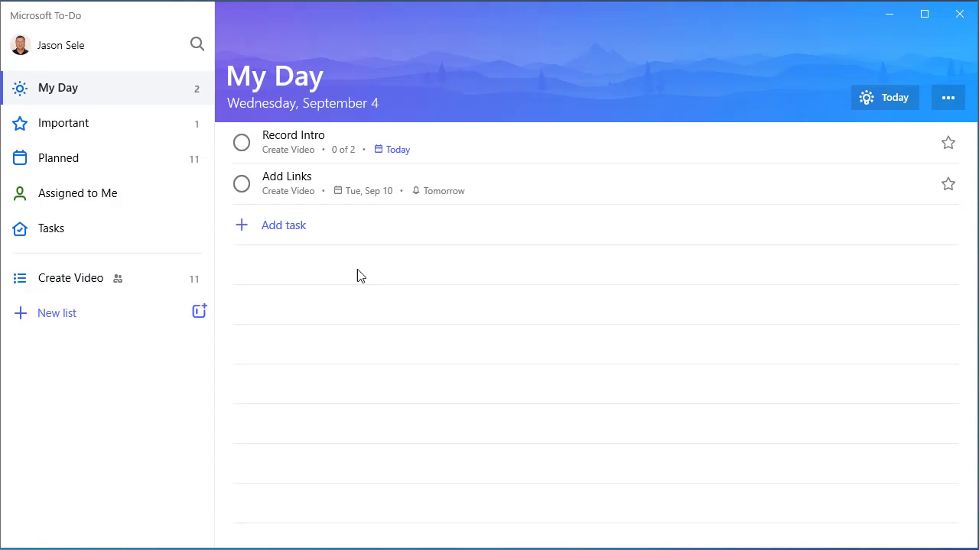
pyautogui.click(948, 143)
pyautogui.click(69, 128)
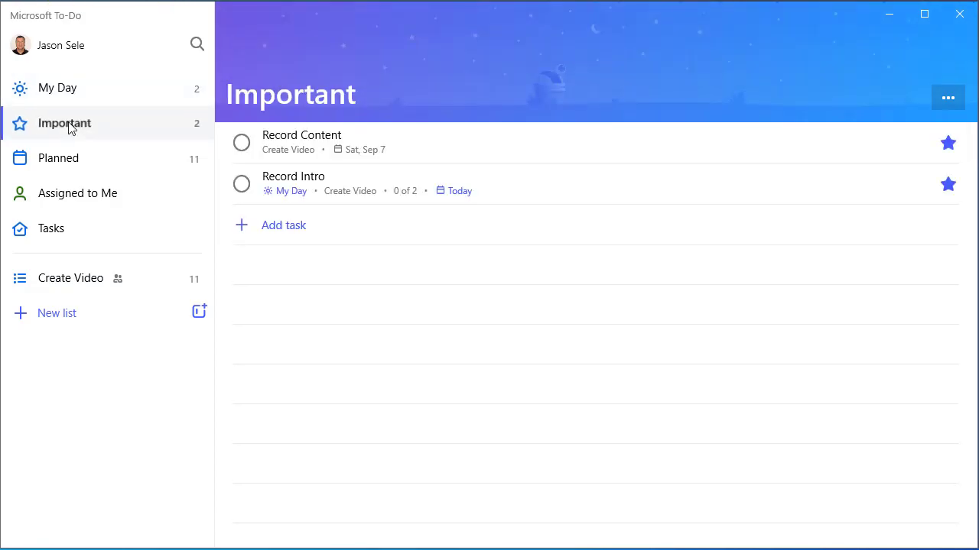
pyautogui.click(68, 161)
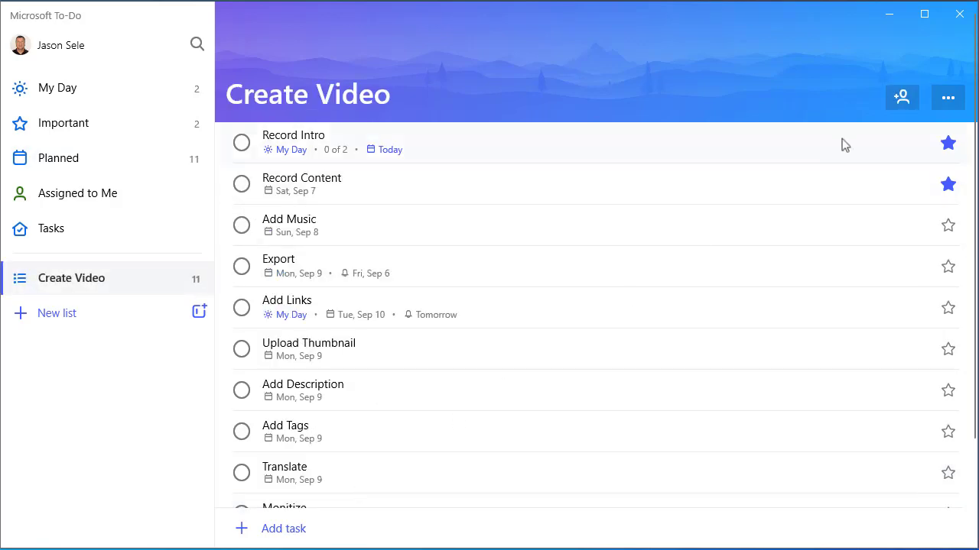
# - Create an invitation link for the Create Video list, review the additional sharing options, and close the sharing dialog
pyautogui.click(902, 100)
pyautogui.click(497, 318)
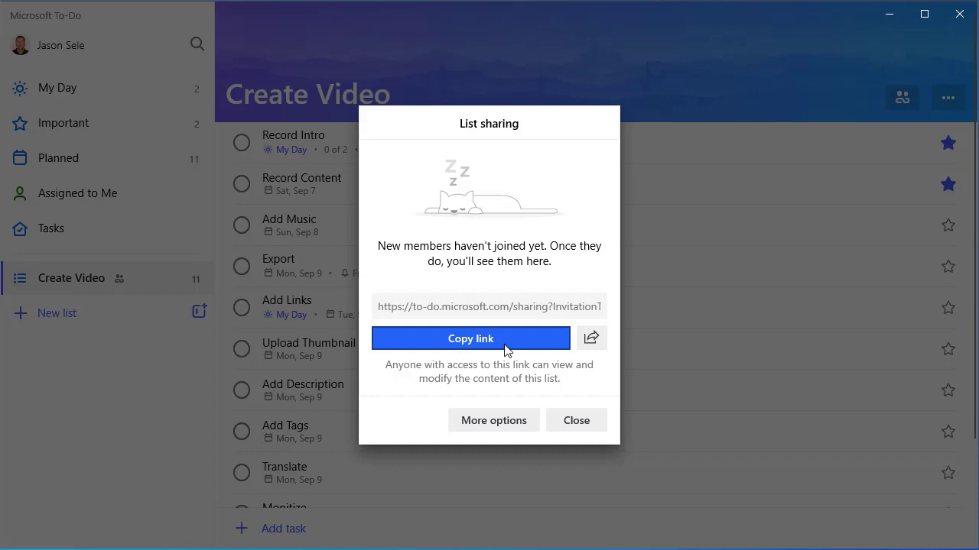
pyautogui.click(493, 420)
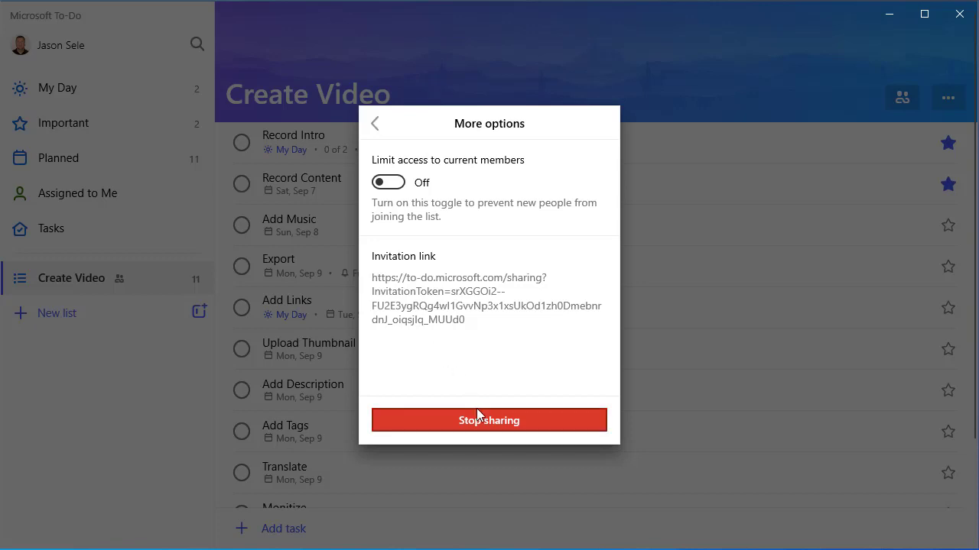
pyautogui.click(375, 124)
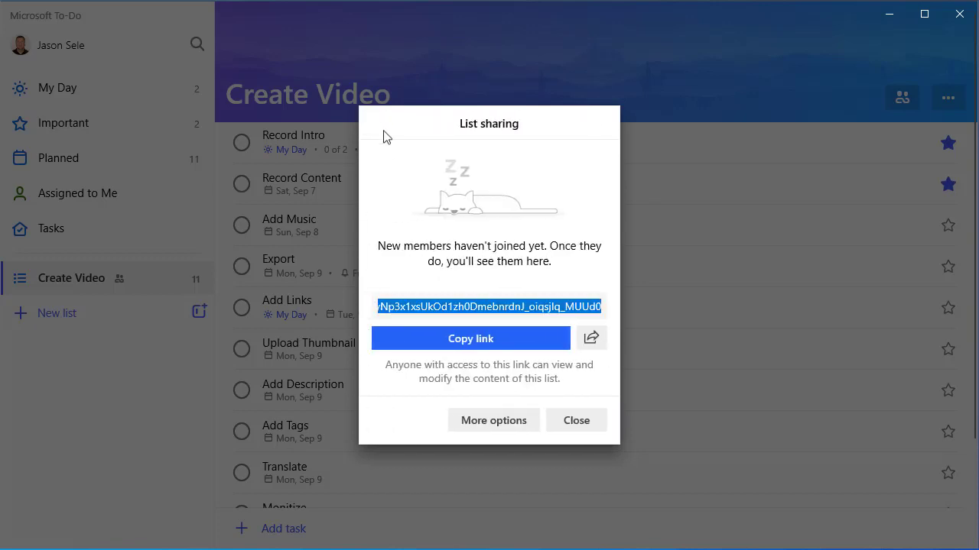
pyautogui.click(578, 419)
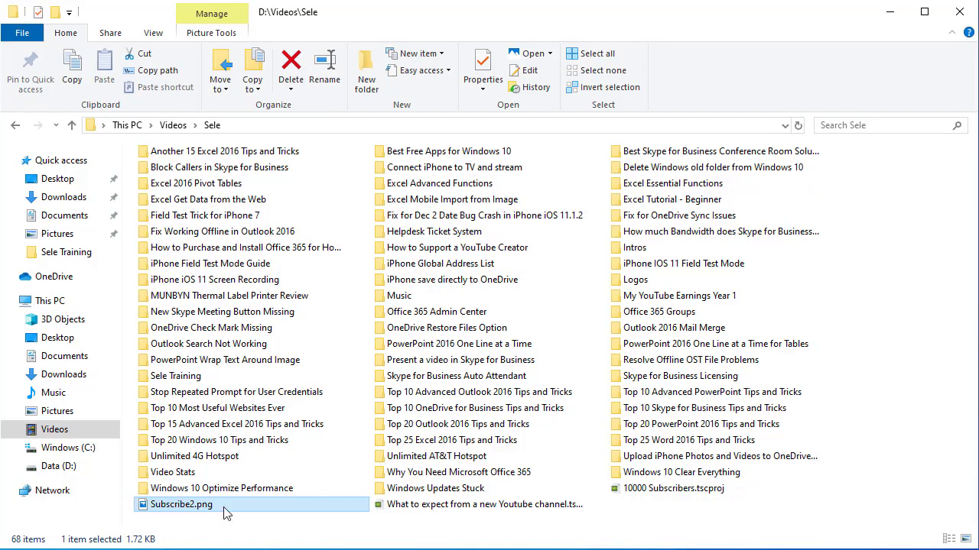
# - In File Explorer, show and dismiss a quick preview of Subscribe2.png, and open and close the image in Photos
pyautogui.press('space')
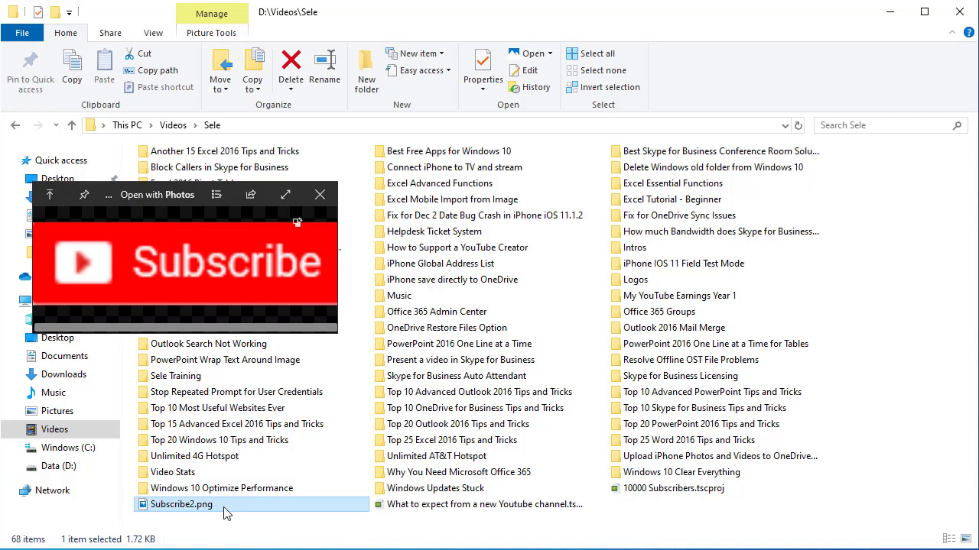
pyautogui.press('space')
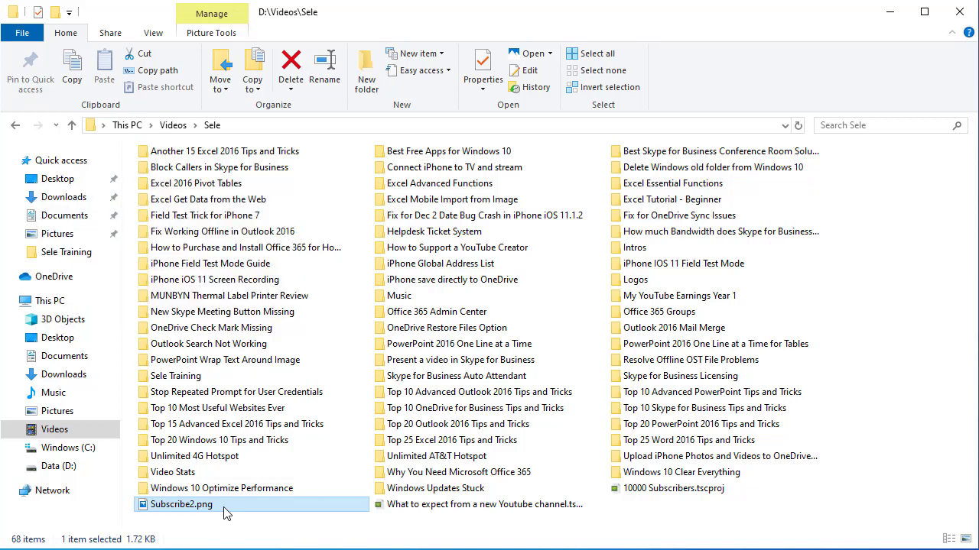
pyautogui.doubleClick(227, 513)
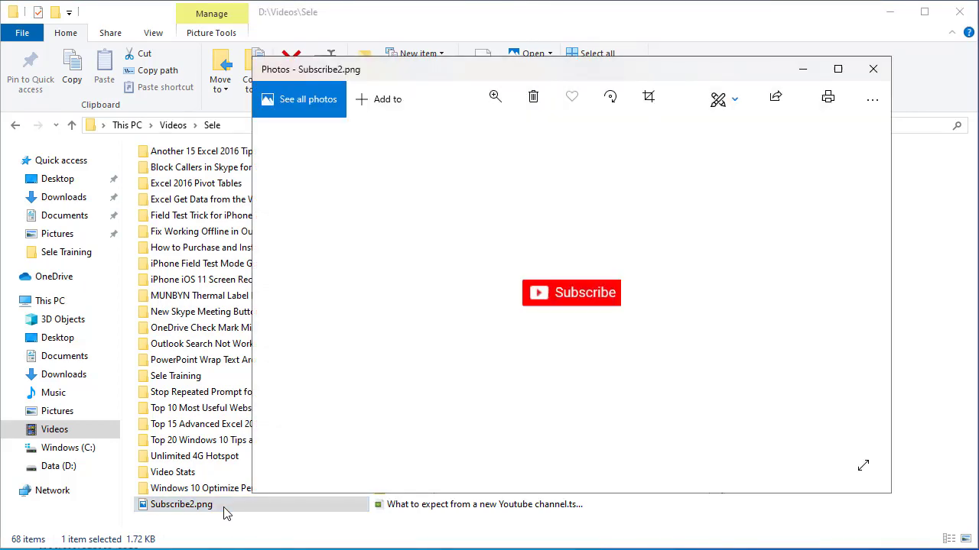
pyautogui.click(872, 69)
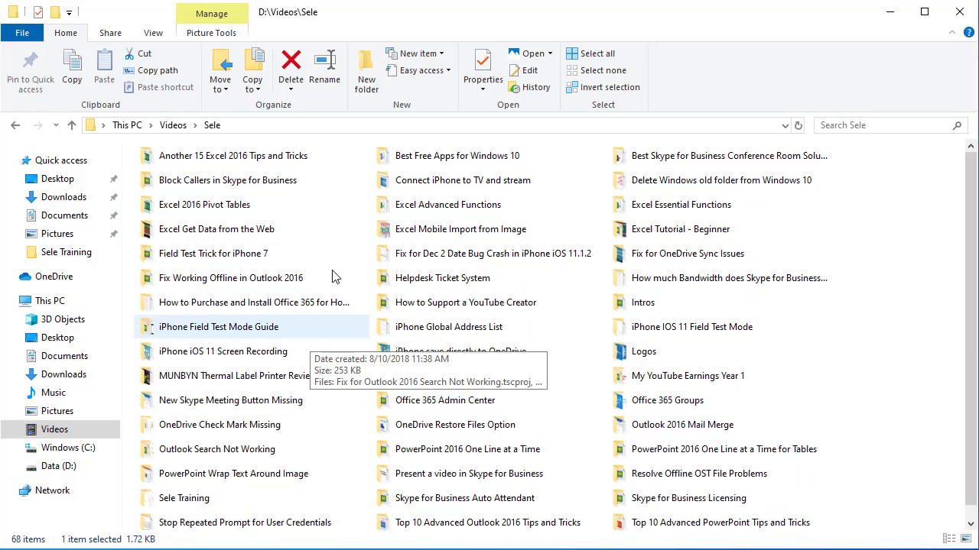
# - Switch the video folder's contents through several icon view sizes
pyautogui.hotkey('ctrl', 'shift', '2')
pyautogui.hotkey('ctrl', 'shift', '2')
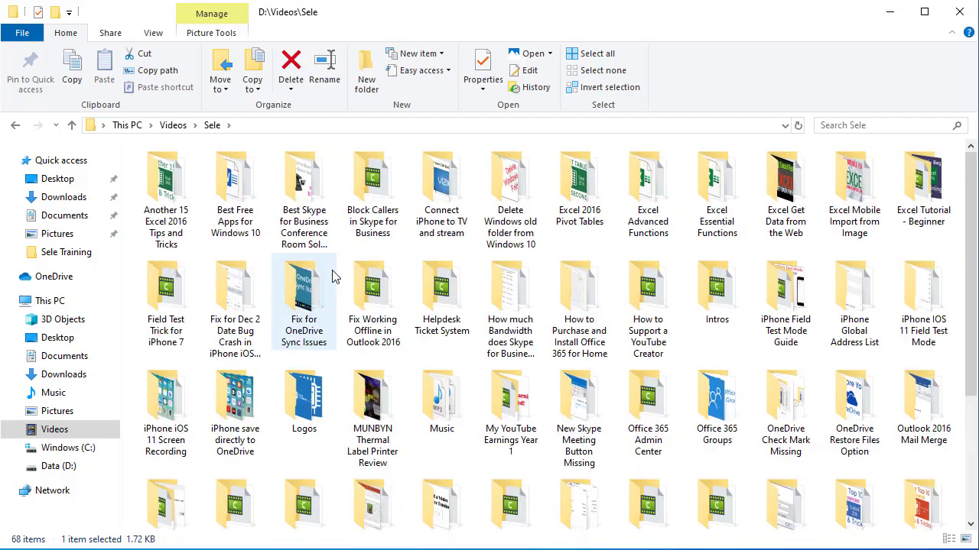
pyautogui.hotkey('ctrl', 'shift', '3')
pyautogui.hotkey('ctrl', 'shift', '4')
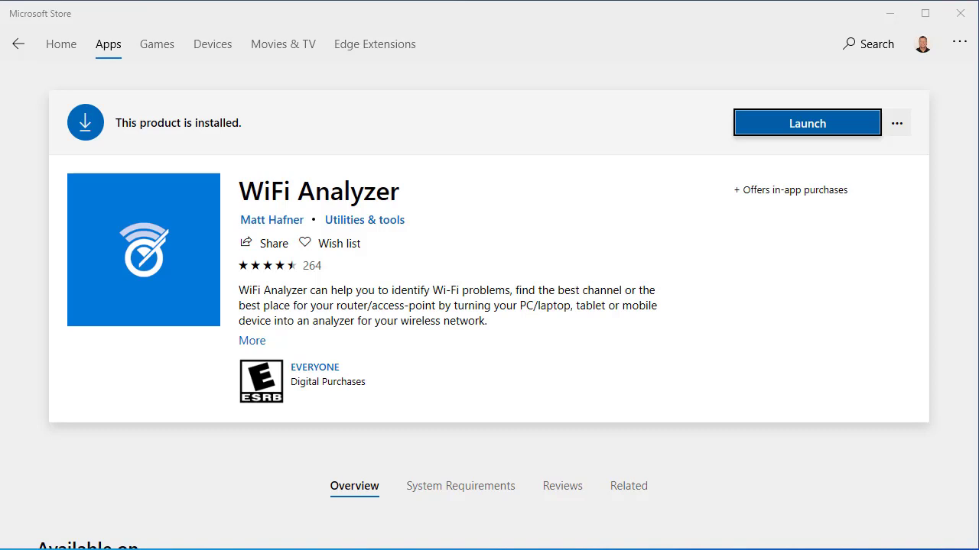
# - Launch WiFi Analyzer, review the connected network's details, and switch the connection gauge from link speed to state
pyautogui.click(817, 131)
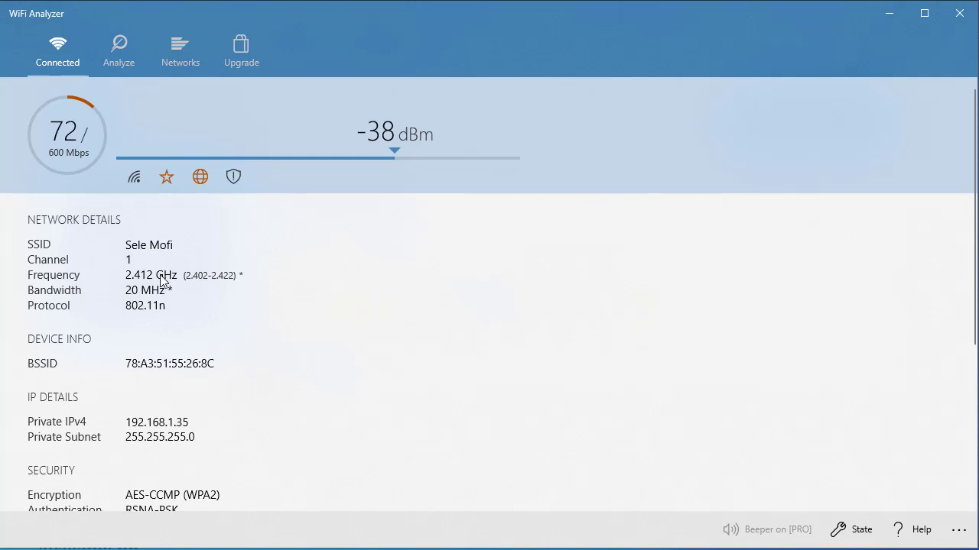
pyautogui.scroll(-3, 160, 374)
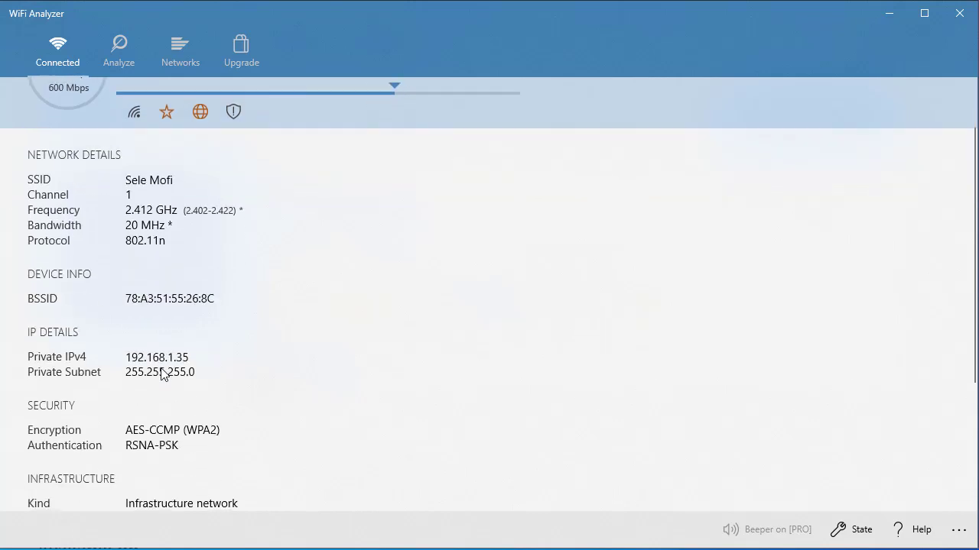
pyautogui.scroll(-2, 161, 374)
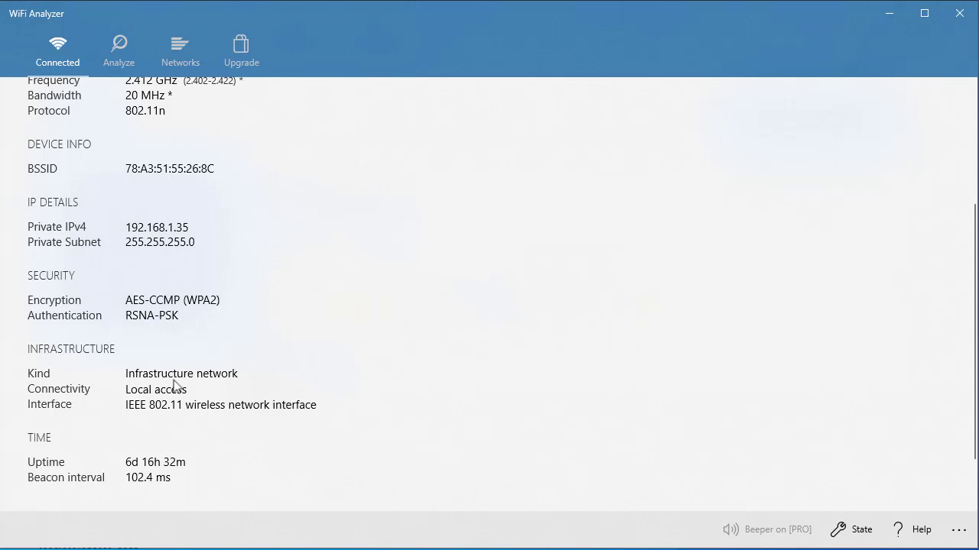
pyautogui.scroll(5, 219, 428)
pyautogui.click(857, 533)
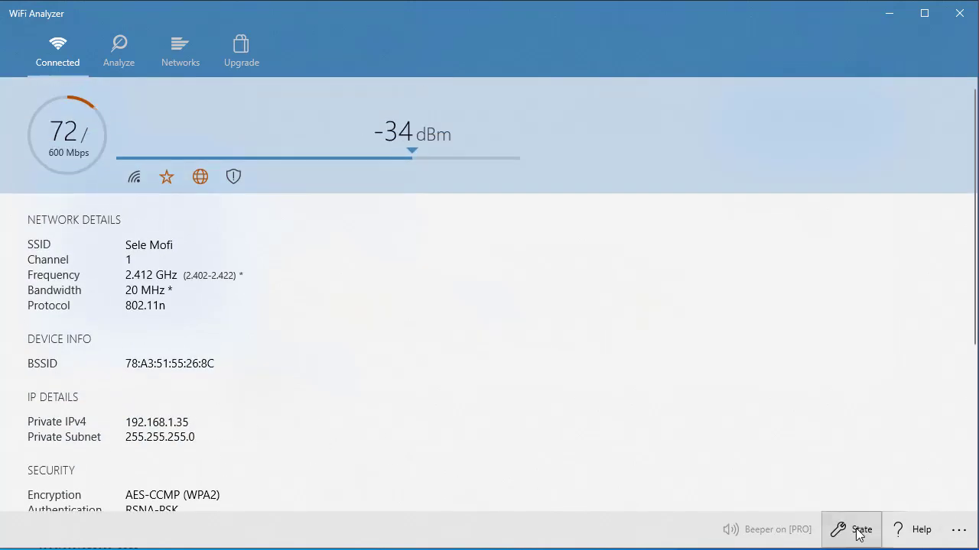
pyautogui.click(856, 533)
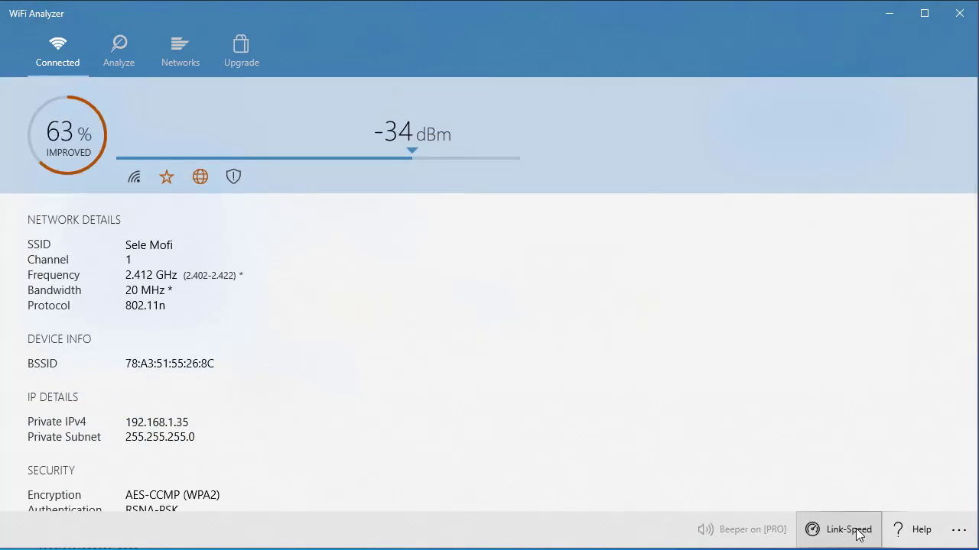
# - View the 2.4 GHz channel analysis graph, and expand and collapse the channel recommendation and ratings
pyautogui.click(119, 67)
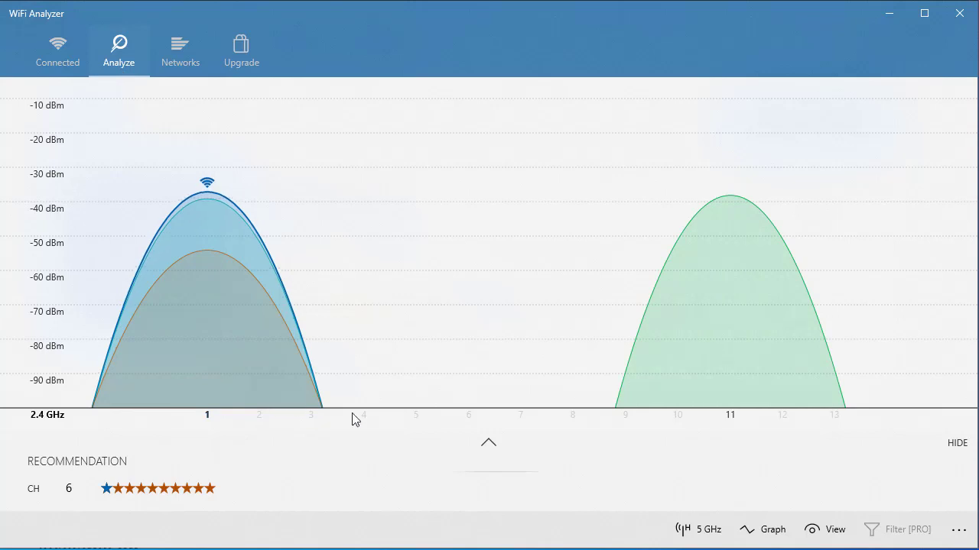
pyautogui.click(490, 445)
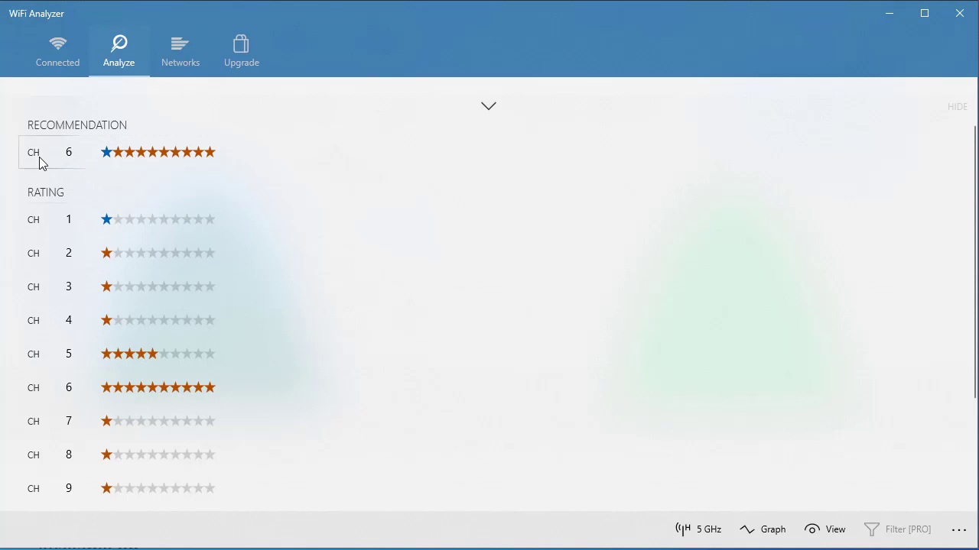
pyautogui.click(488, 107)
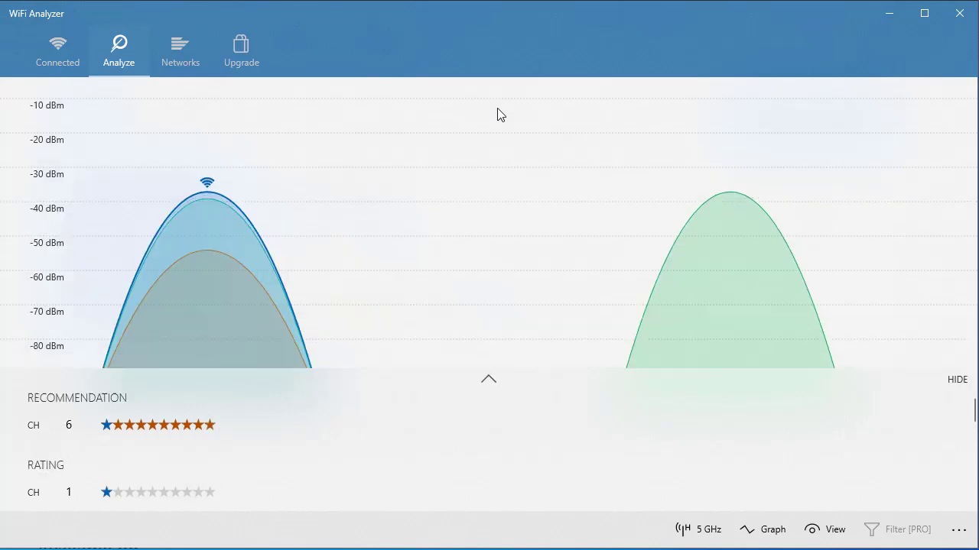
# - View the available wireless networks, review the PRO features and upgrade options, and close the upgrade information
pyautogui.click(179, 58)
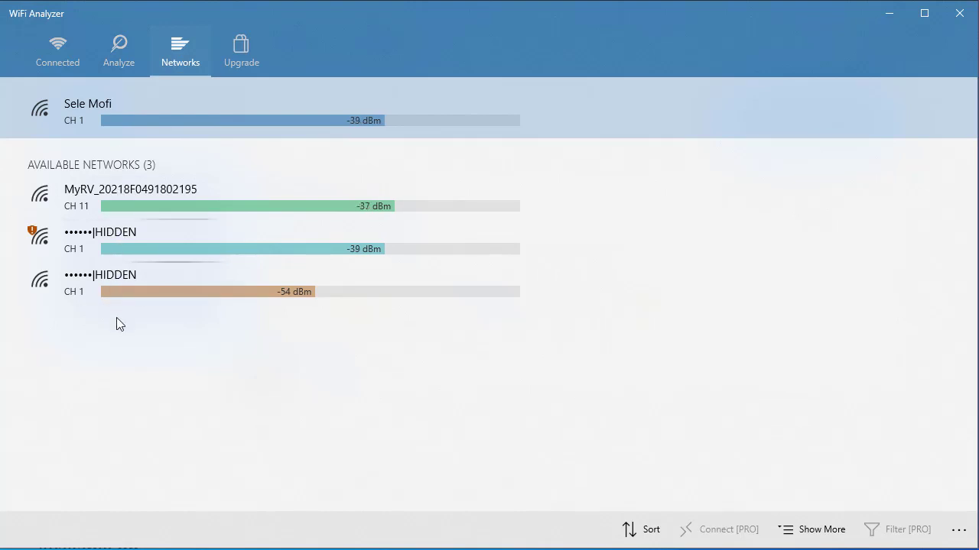
pyautogui.click(244, 66)
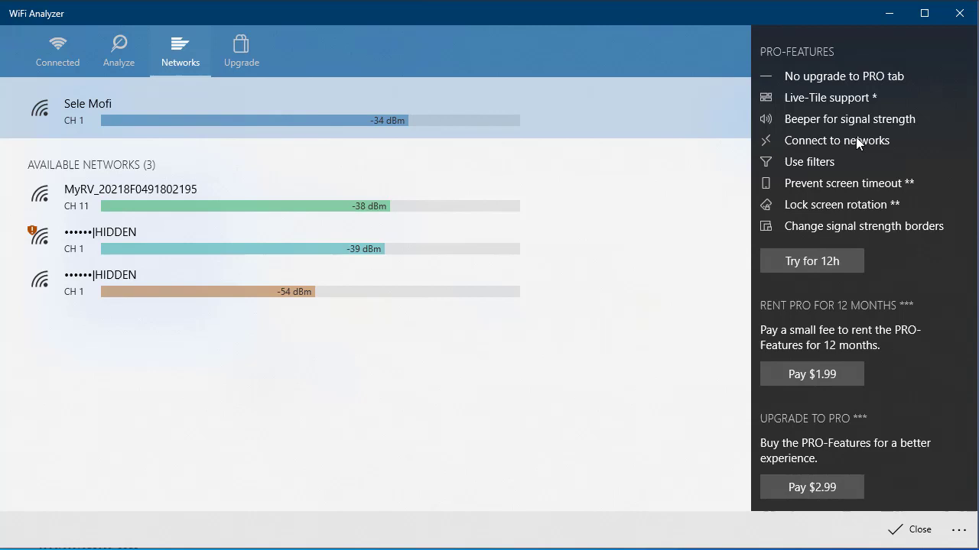
pyautogui.click(925, 530)
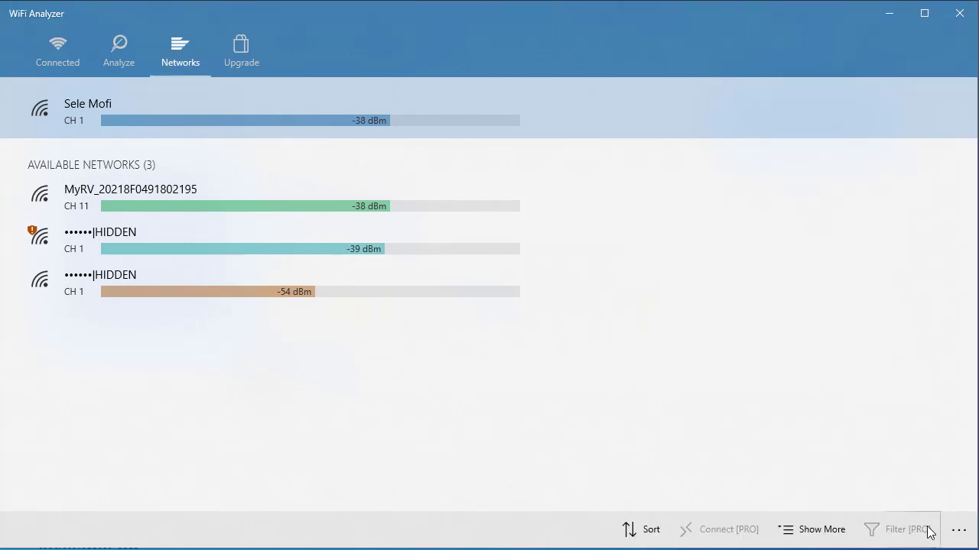